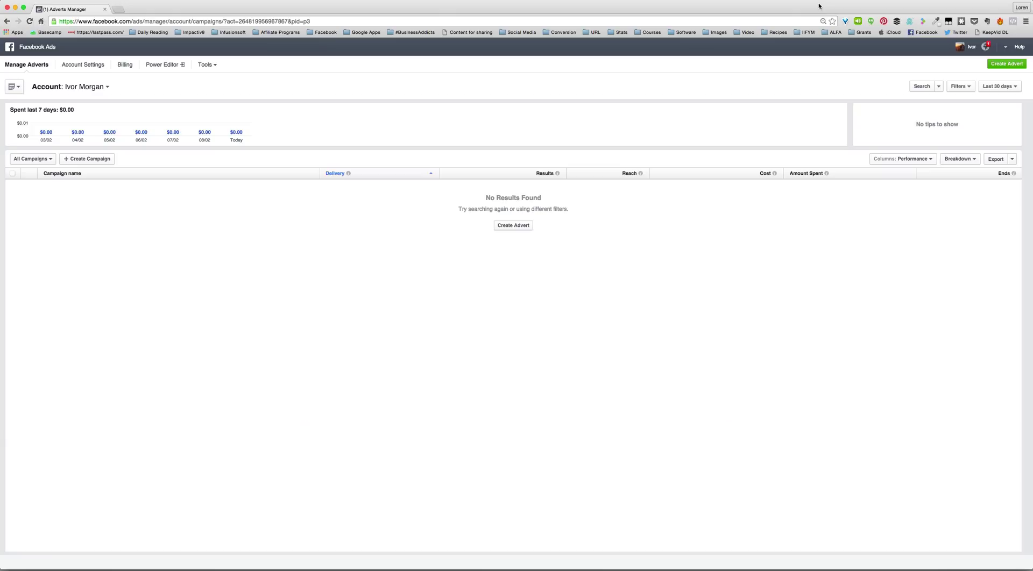
- Go to Tools > Pixels, look at the old Conversion-tracking pixel tab, then return to Facebook Pixel
left_click(205, 65)
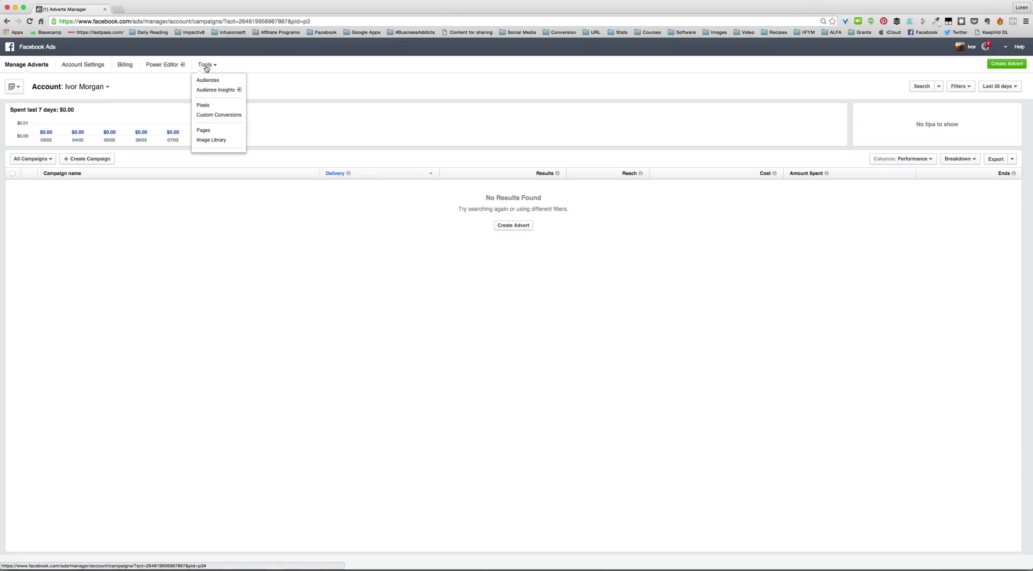
left_click(205, 106)
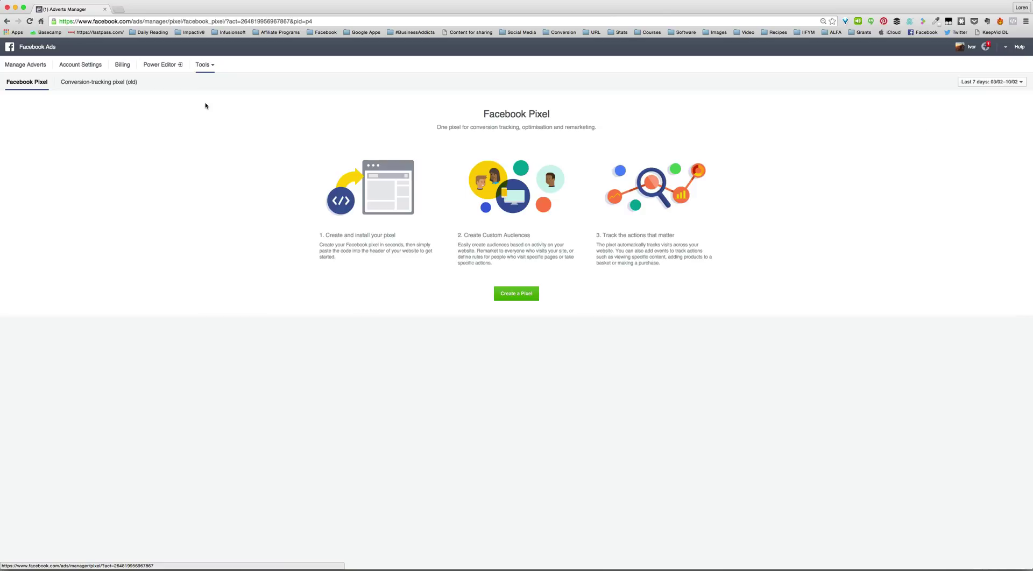
left_click(109, 85)
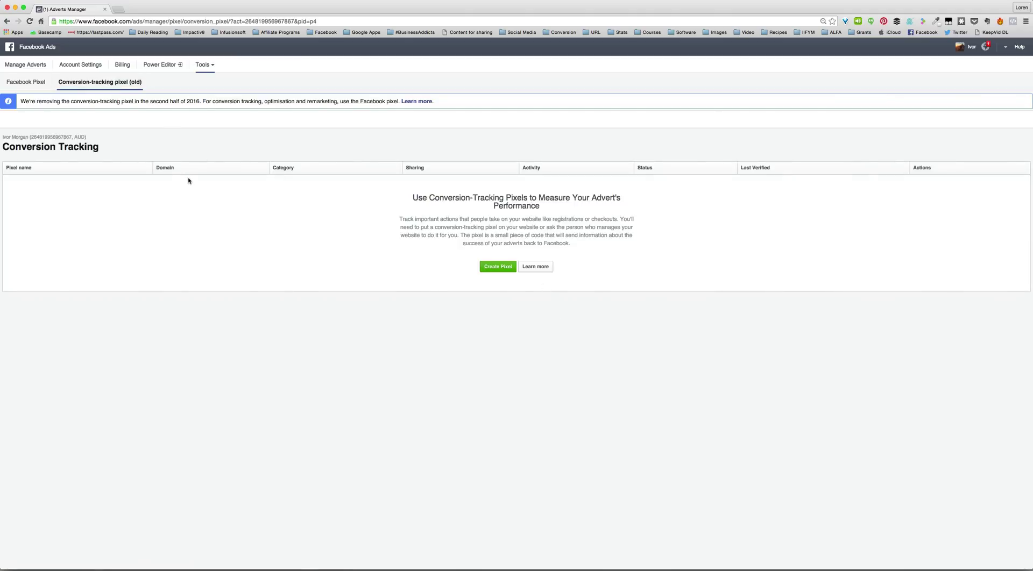
left_click(31, 84)
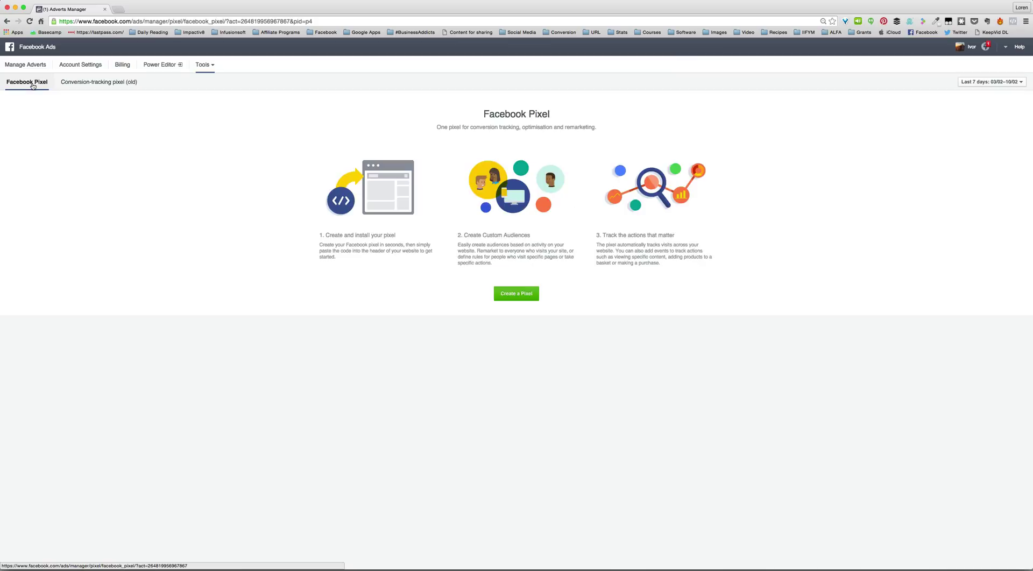
- Create a new Facebook pixel named 'Jim's Self Storage'
left_click(514, 296)
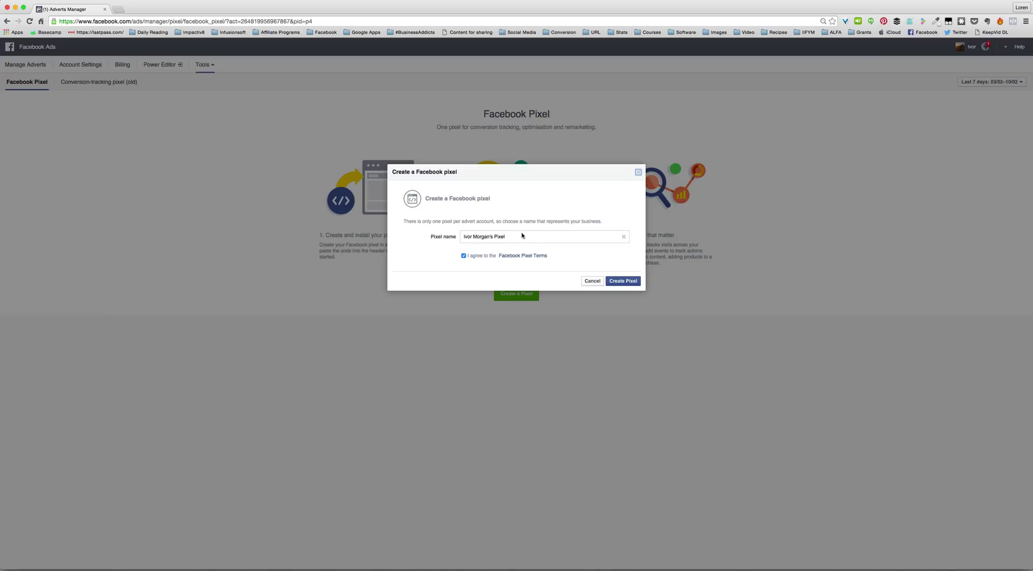
left_click_drag(521, 237, 408, 224)
type("Jim's Self Storage")
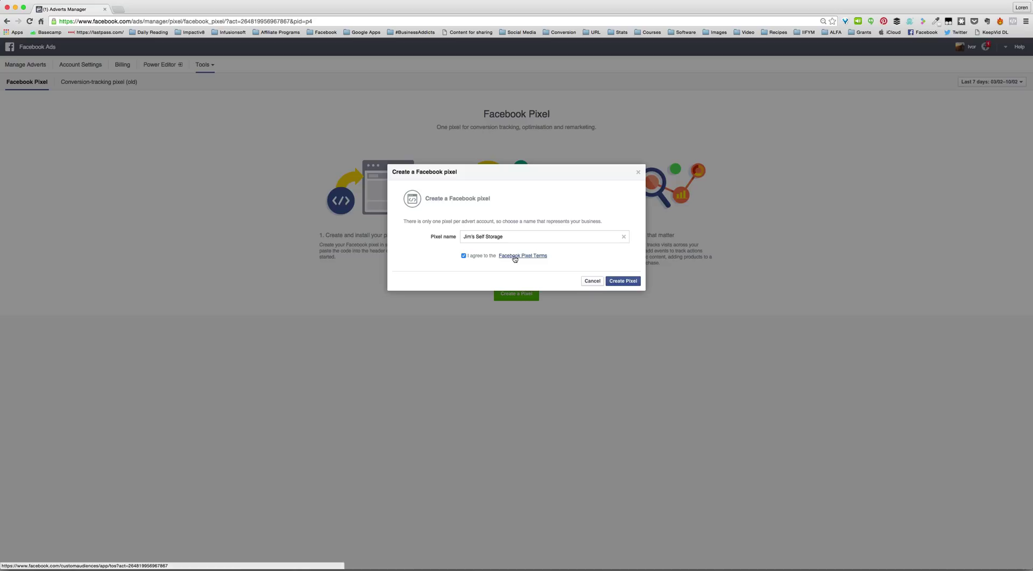
left_click(624, 284)
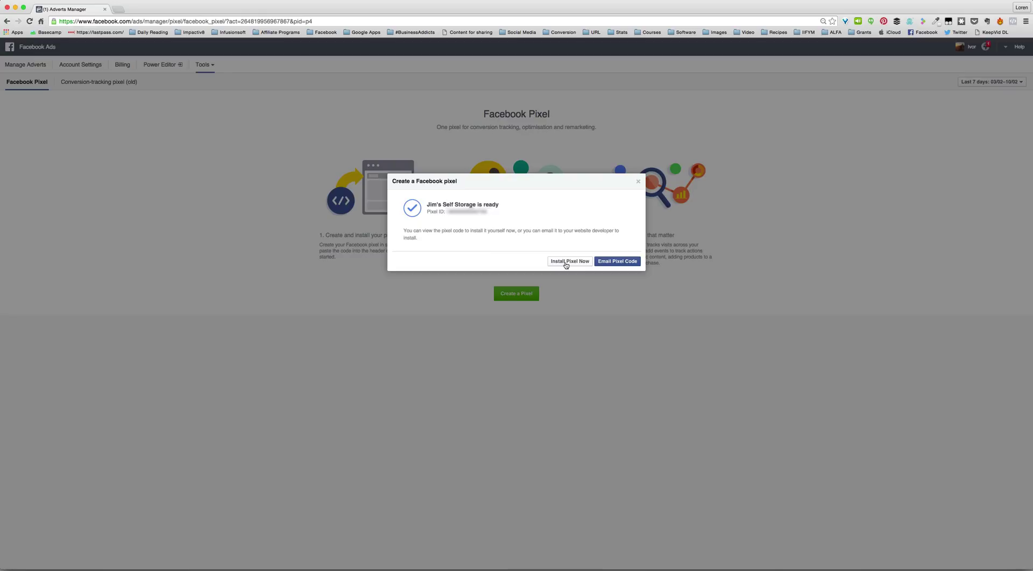
- Bring up the Email Pixel Code form and add a personal message field
left_click(609, 265)
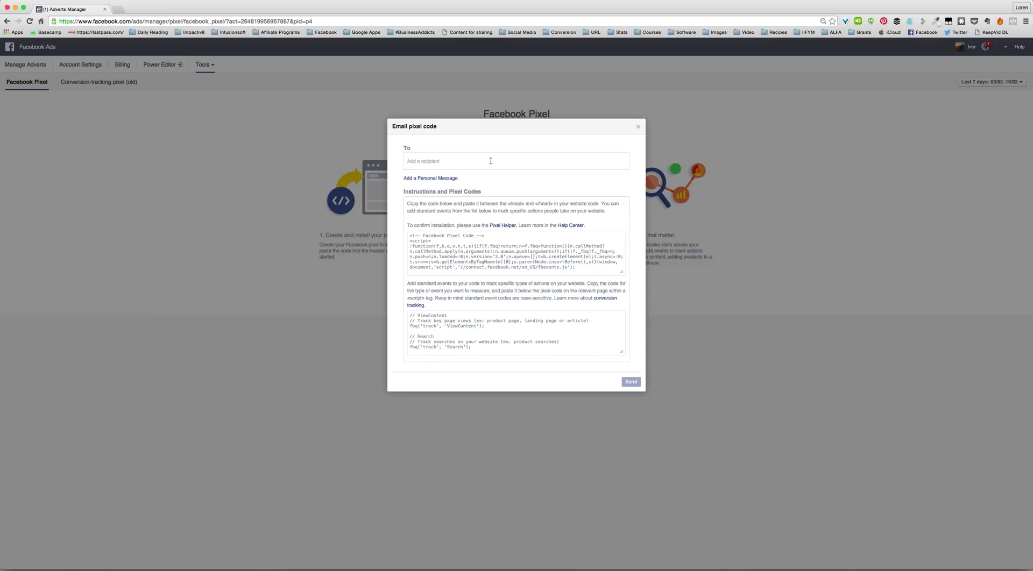
left_click(444, 178)
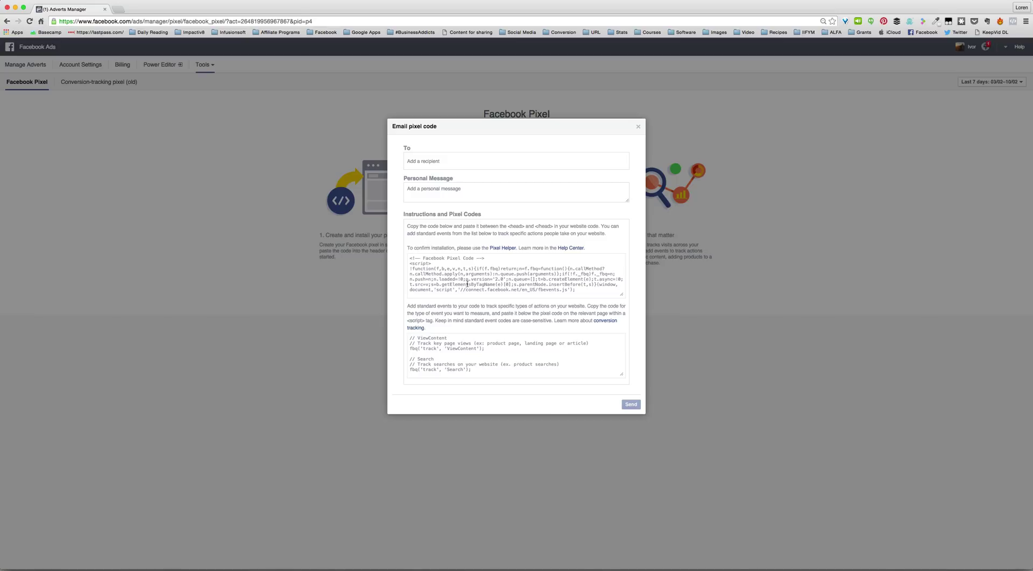
- Scroll through the pixel base code and the Lead and CompleteRegistration event snippets
scroll(426, 280, "down", 5)
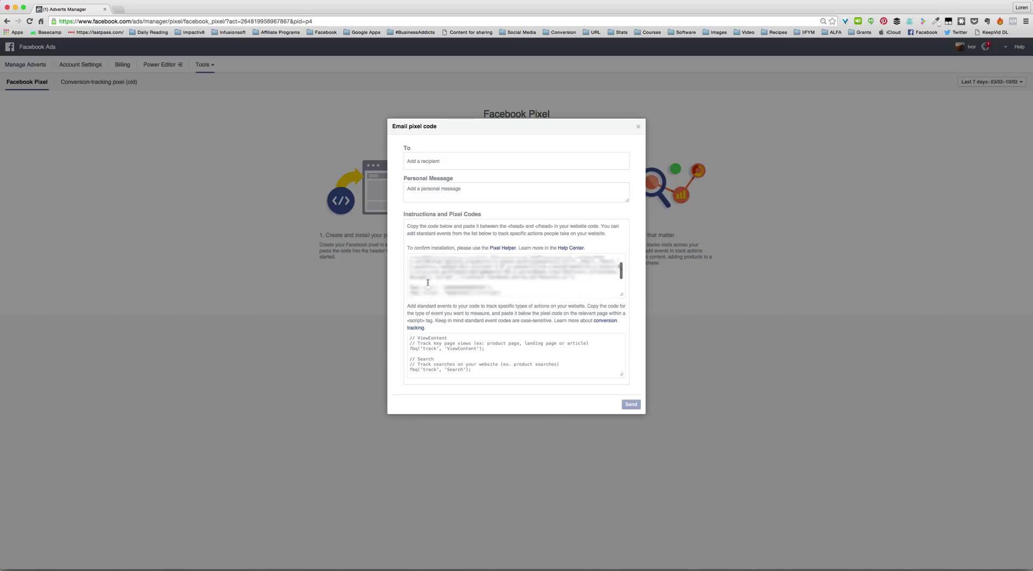
scroll(425, 342, "down", 5)
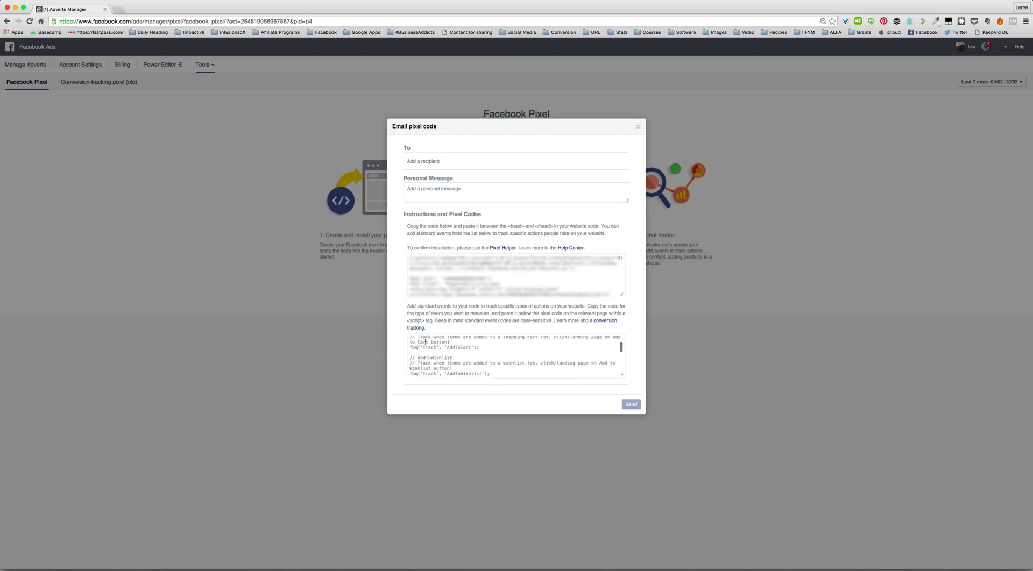
scroll(425, 342, "down", 5)
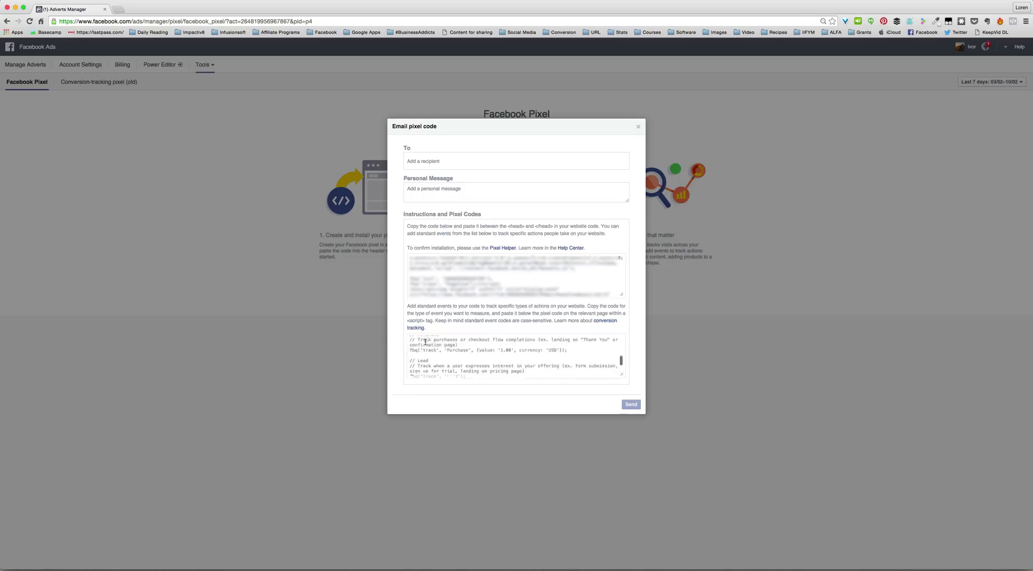
scroll(424, 342, "down", 3)
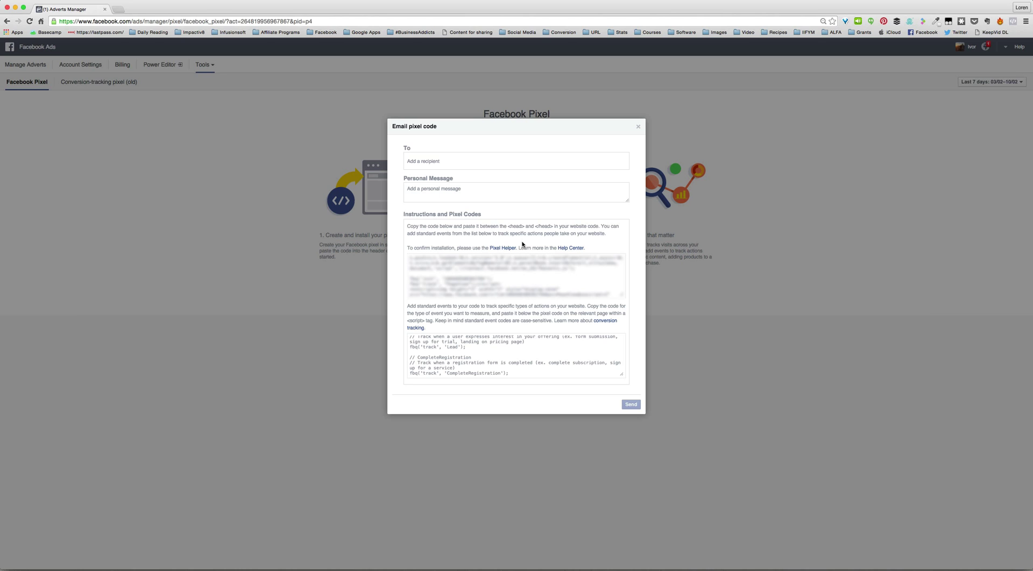
- Close the email form without sending and dismiss the Facebook Pixel intro popup
left_click(638, 127)
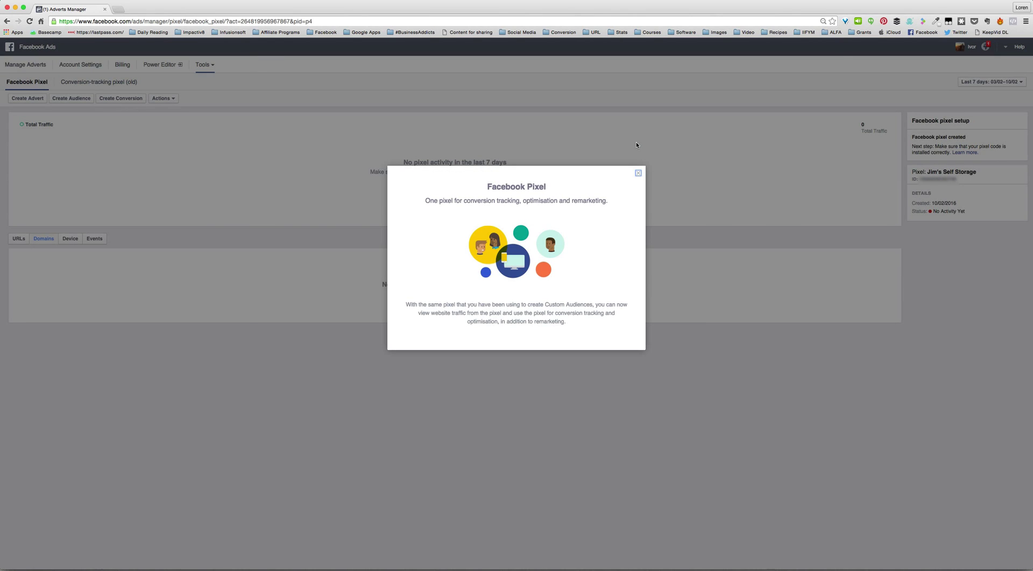
left_click(638, 174)
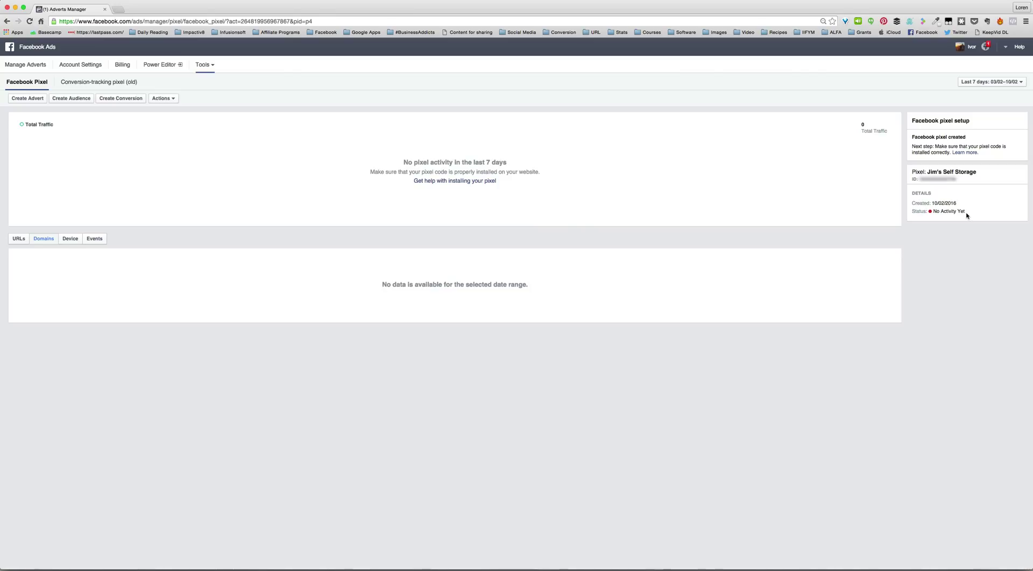
- Reload the Pixels page, check the Edit Pixel name settings unchanged, and show the Actions list
left_click(212, 70)
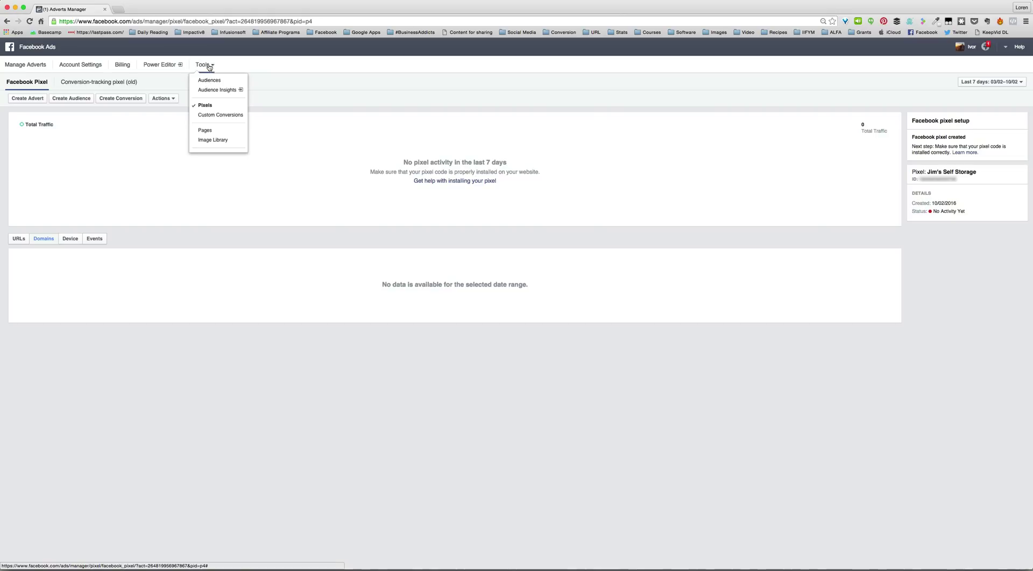
left_click(210, 105)
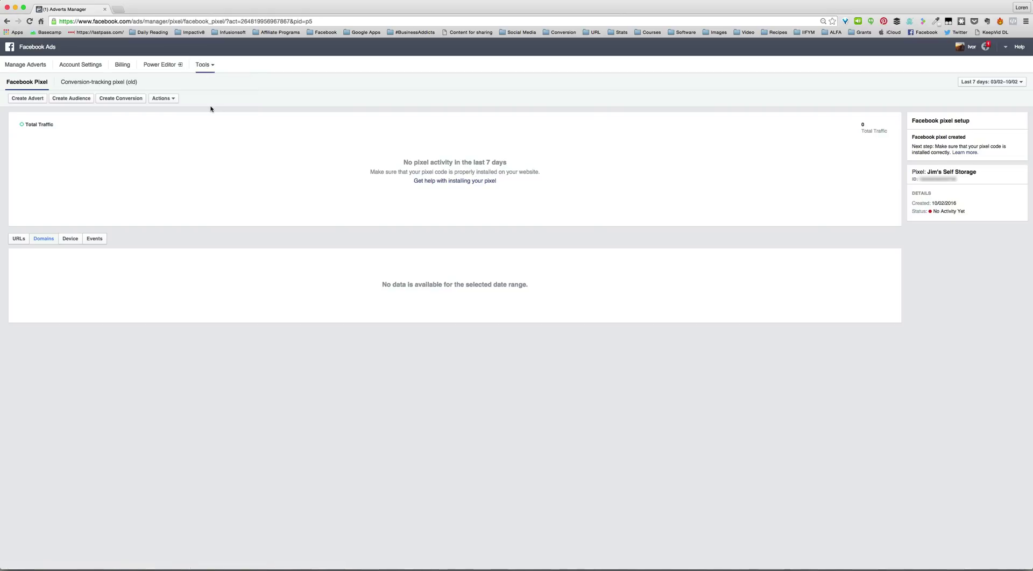
left_click(173, 101)
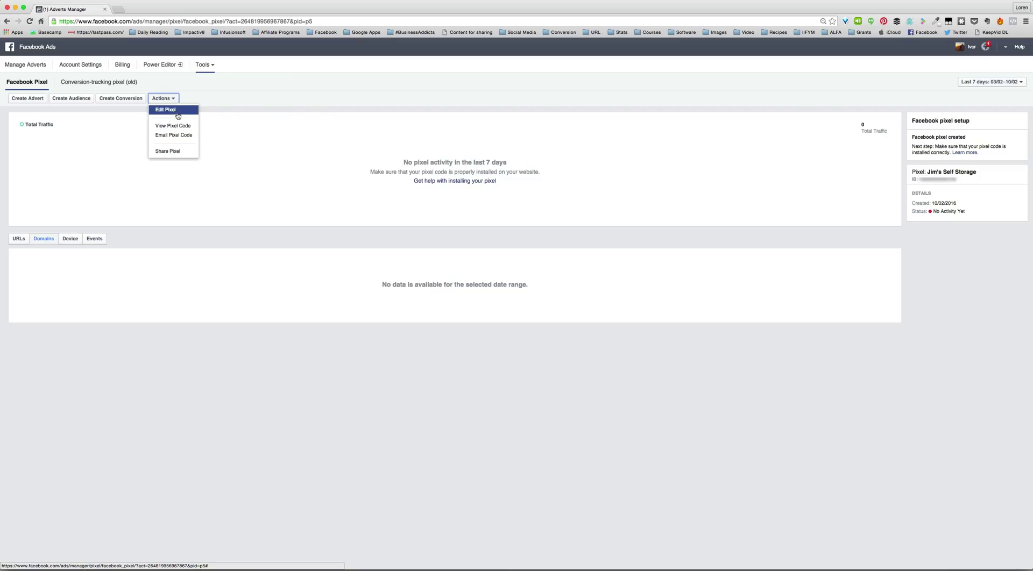
left_click(178, 113)
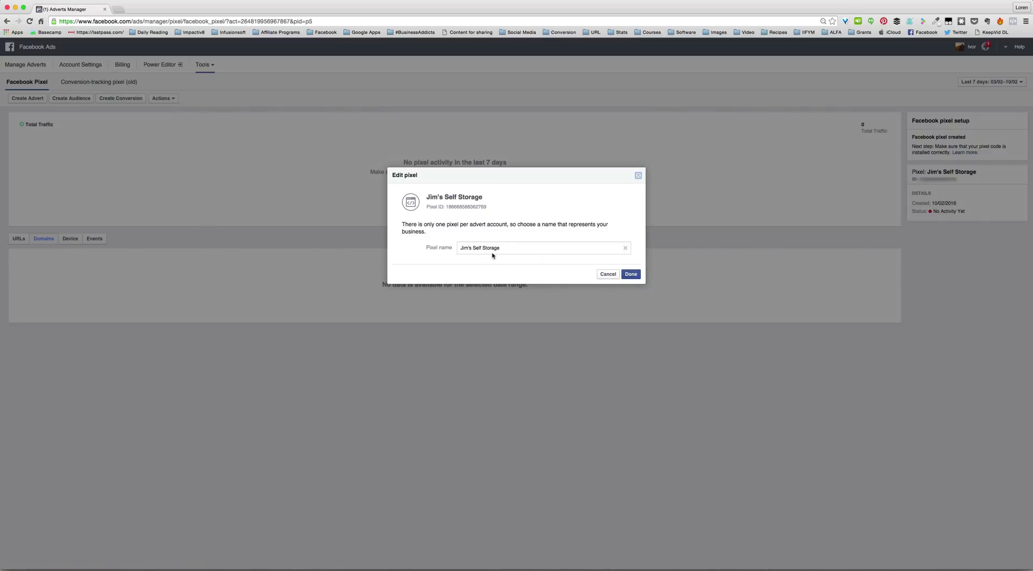
left_click(638, 176)
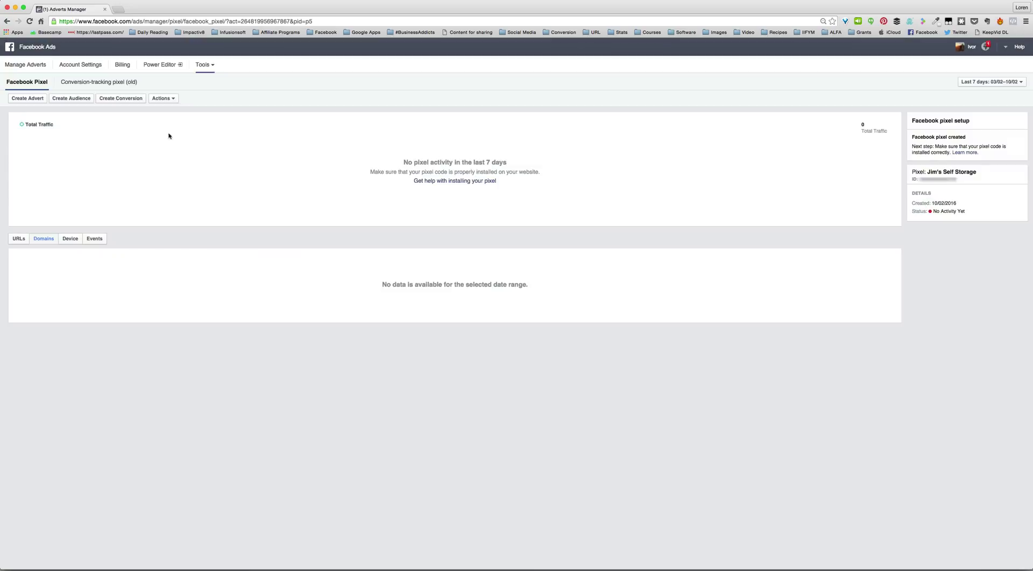
left_click(171, 98)
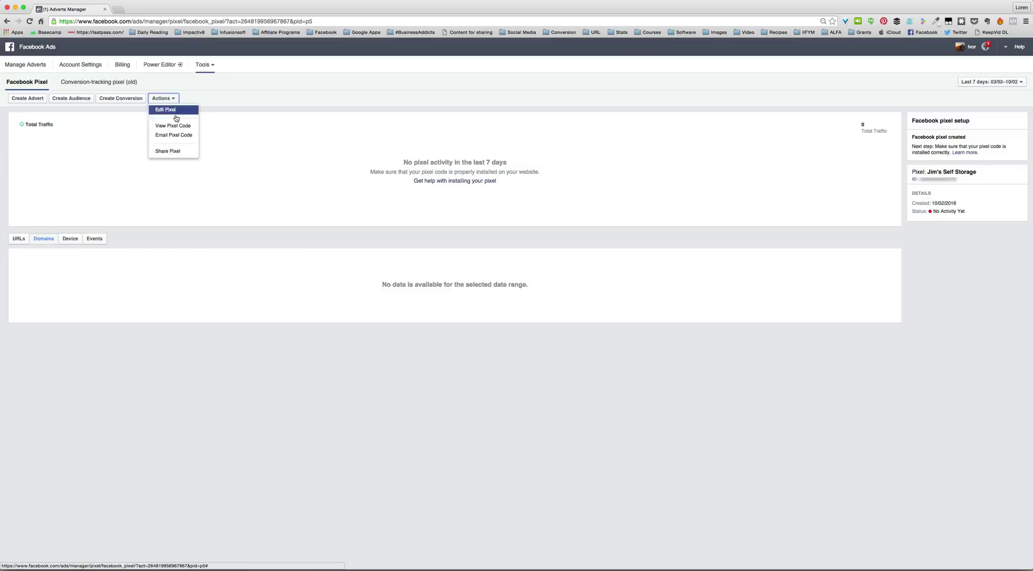
left_click(178, 152)
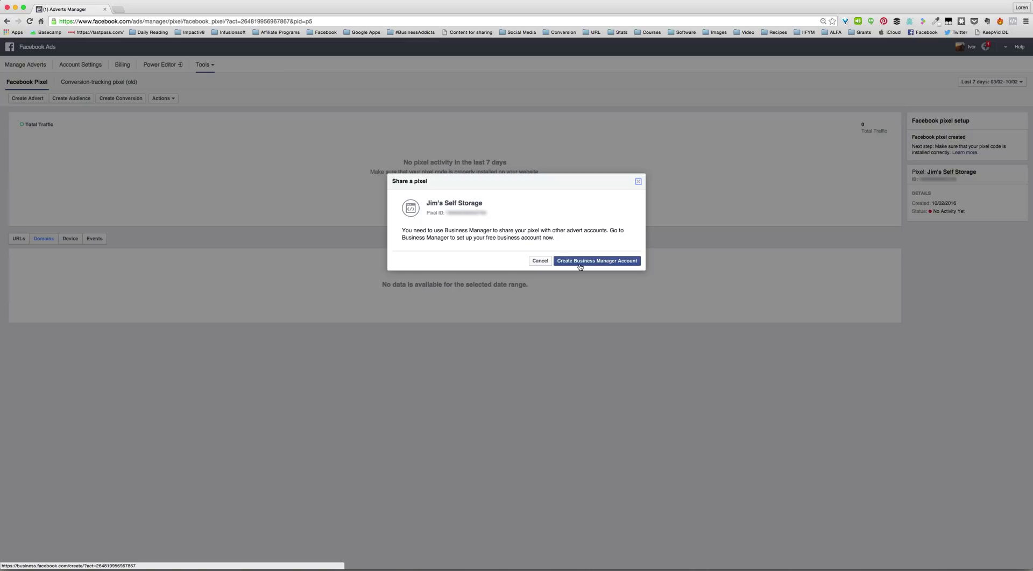
left_click(638, 181)
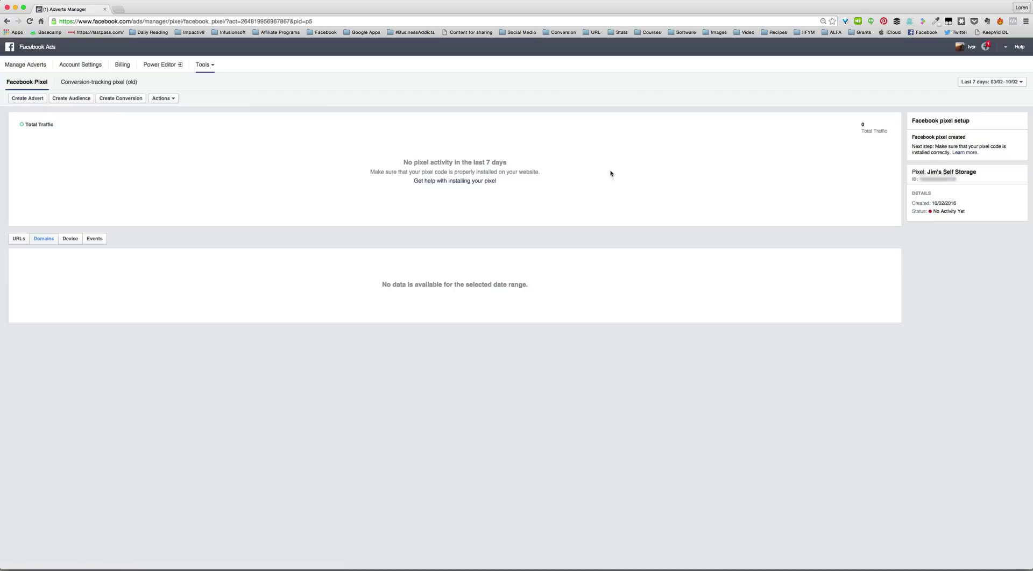
- Show the pixel code via Actions > View Pixel Code, expand the standard events, and select all the base code
left_click(174, 101)
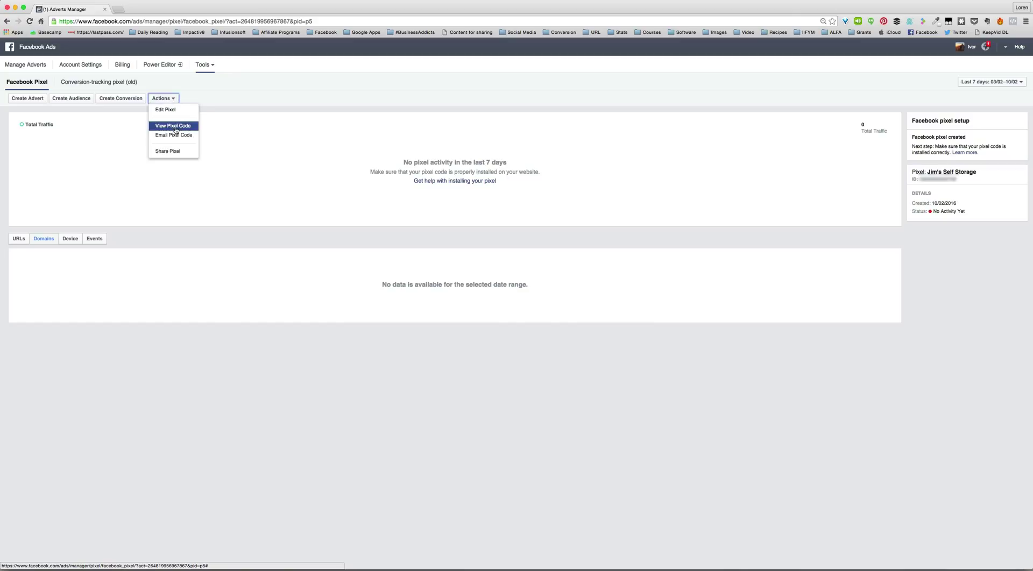
left_click(173, 125)
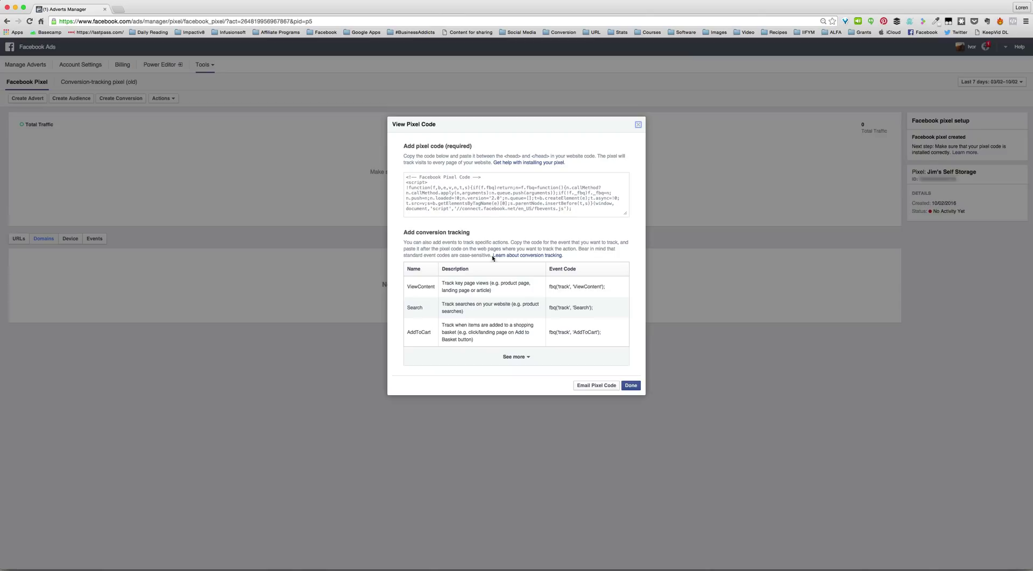
scroll(502, 290, "down", 1)
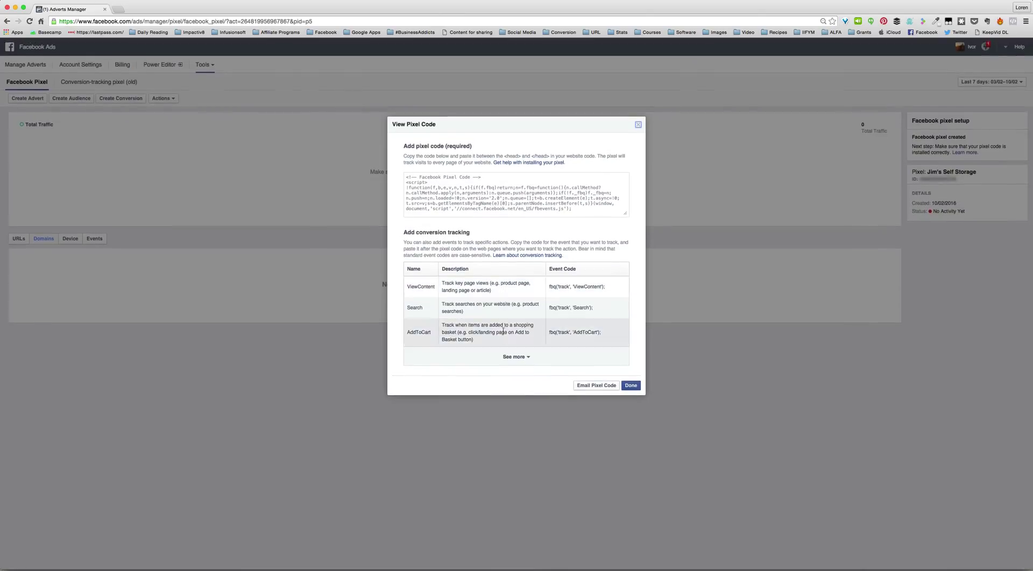
left_click(511, 355)
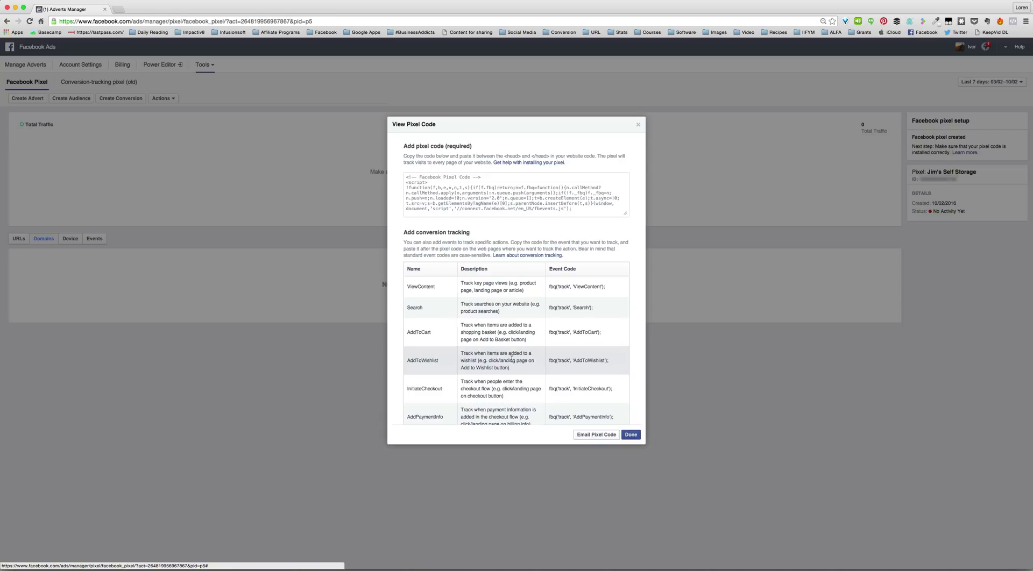
scroll(512, 359, "down", 5)
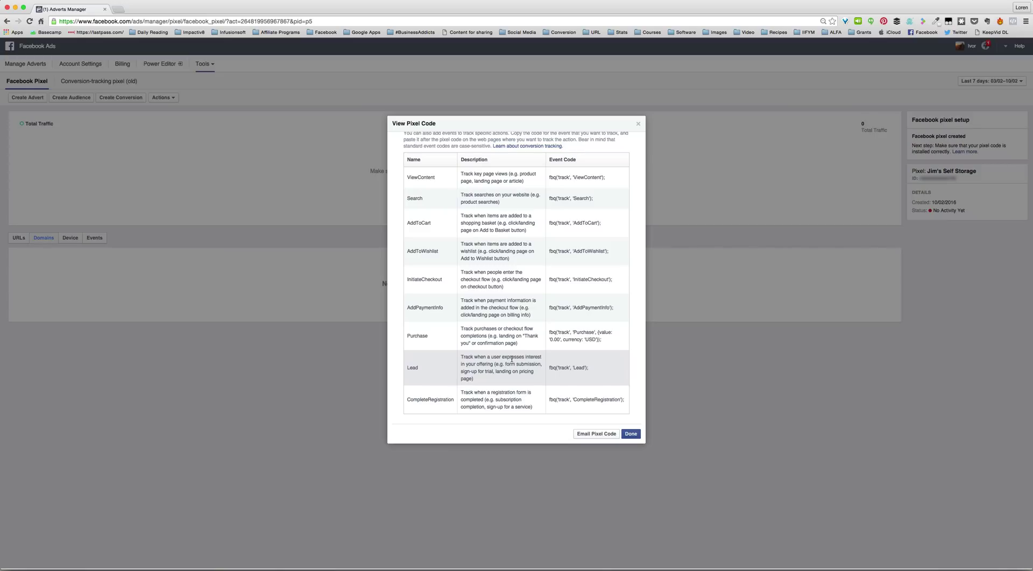
scroll(511, 359, "up", 5)
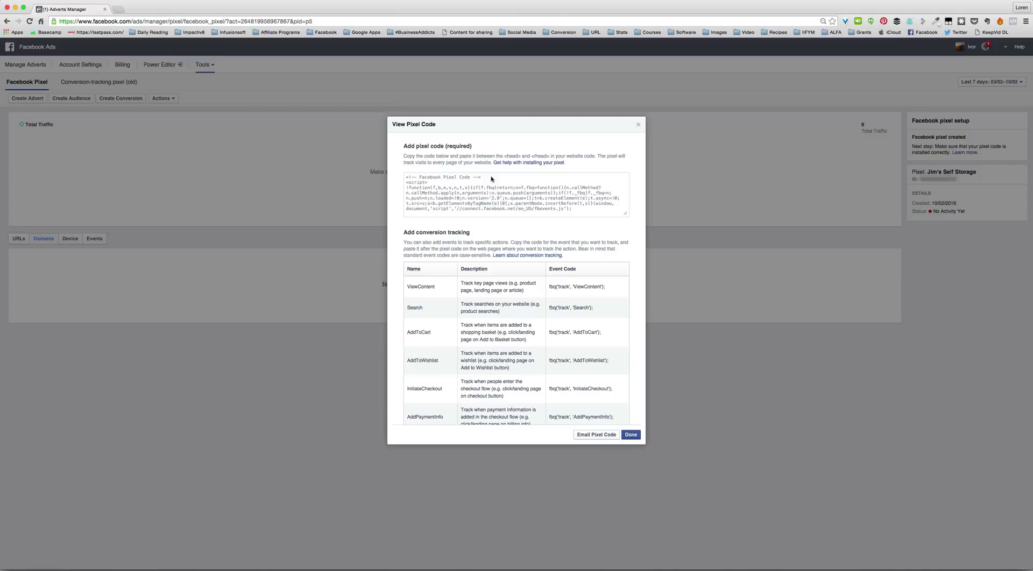
left_click(494, 195)
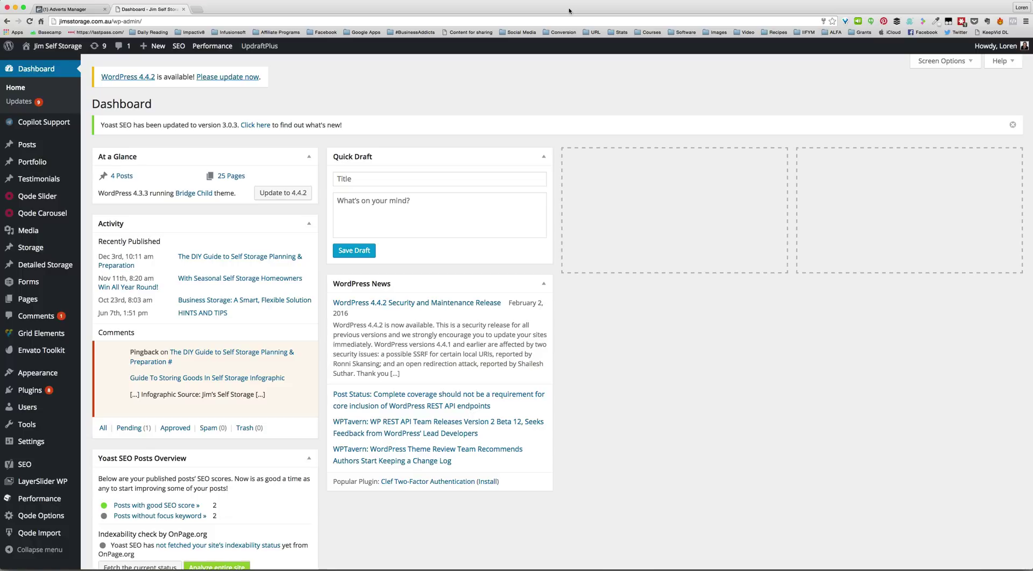
- Search Add New plugins for 'Pixel Your Site' and review the PixelYourSite plugin details
mouse_move(23, 395)
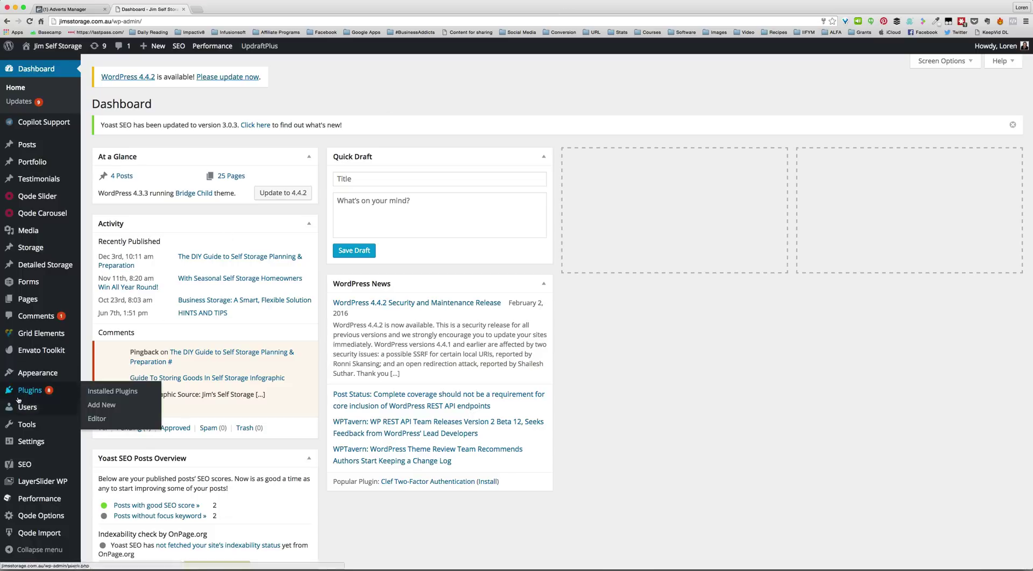
left_click(95, 407)
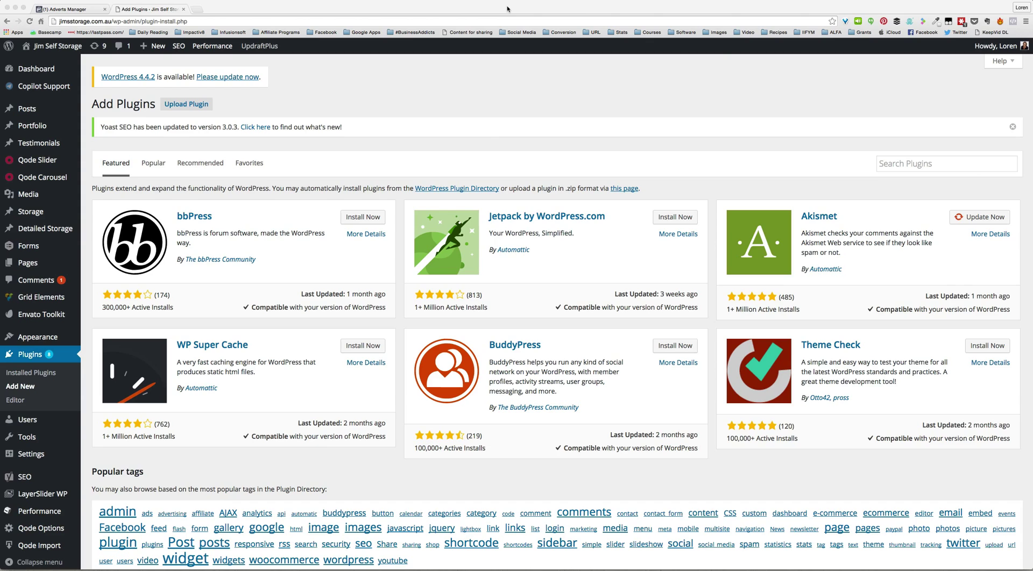
left_click(930, 165)
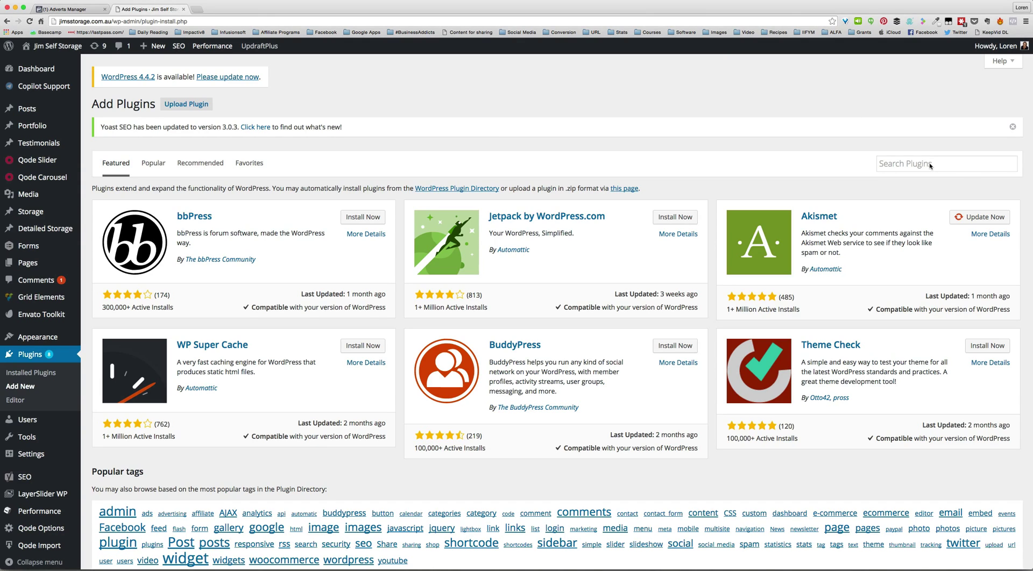
left_click(930, 164)
type("Pixel Your Site")
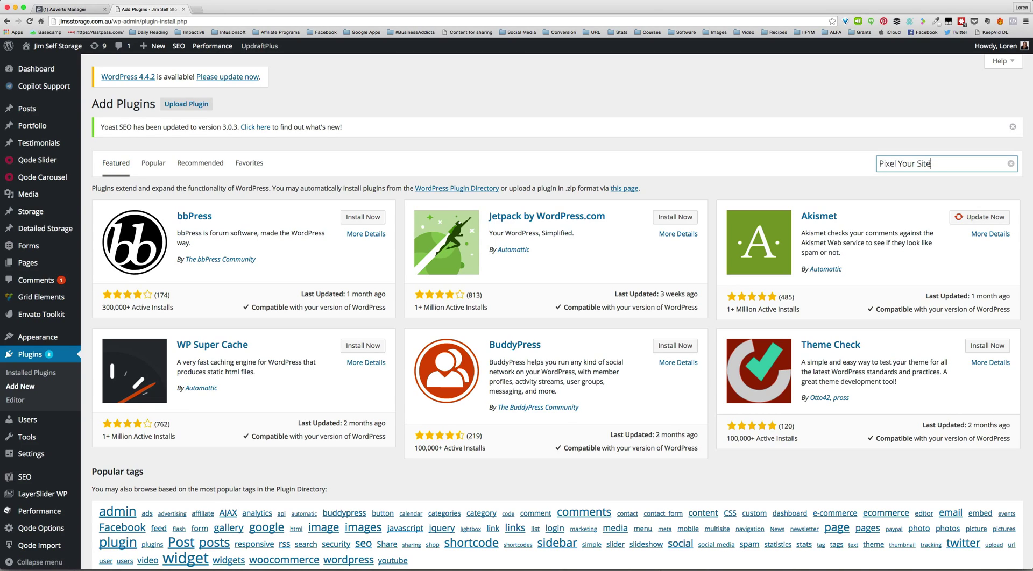
key("Return")
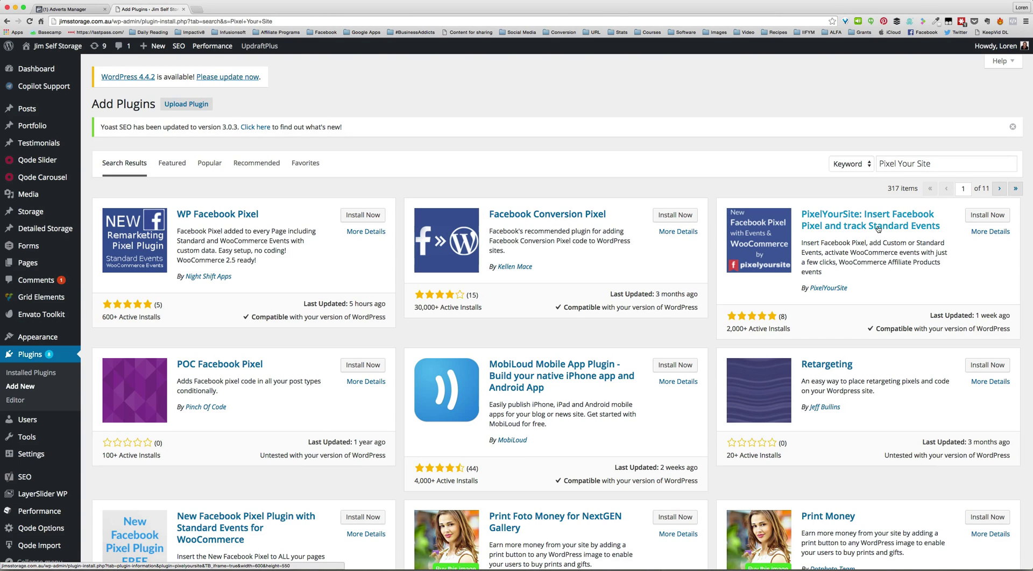
left_click(878, 228)
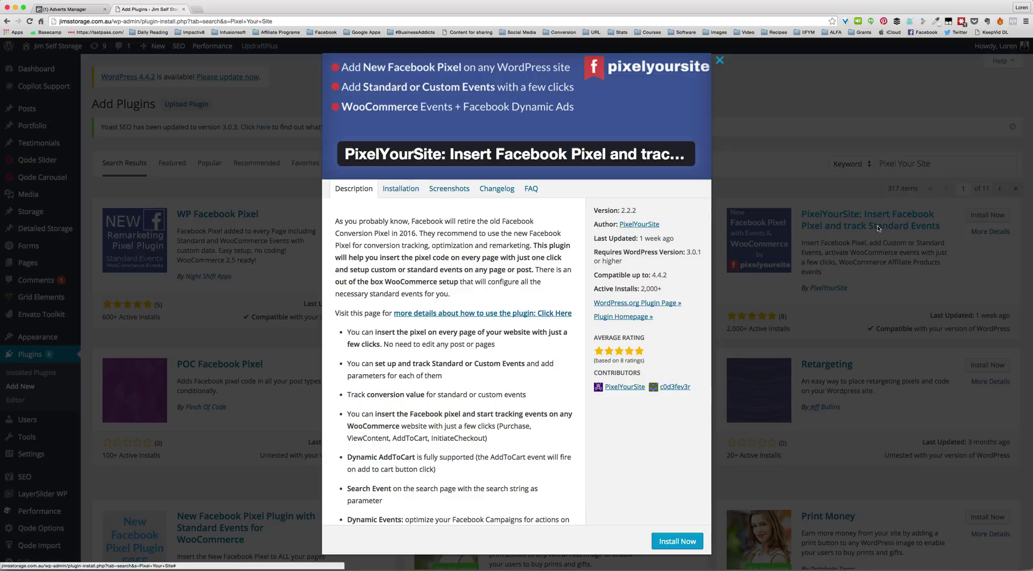
left_click(719, 60)
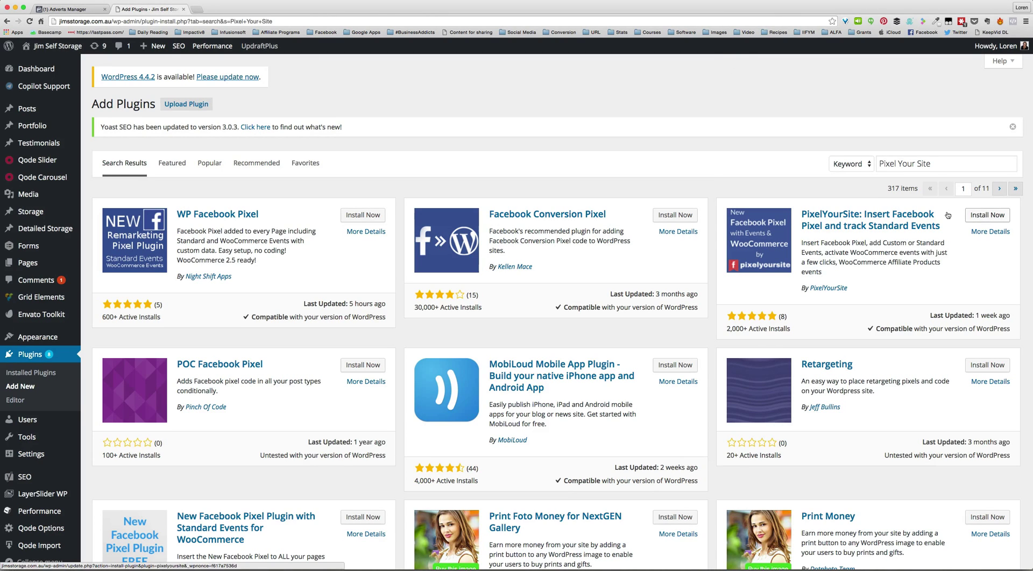
- Install and activate PixelYourSite, then view its Manage your Facebook Pixel settings page
left_click(985, 218)
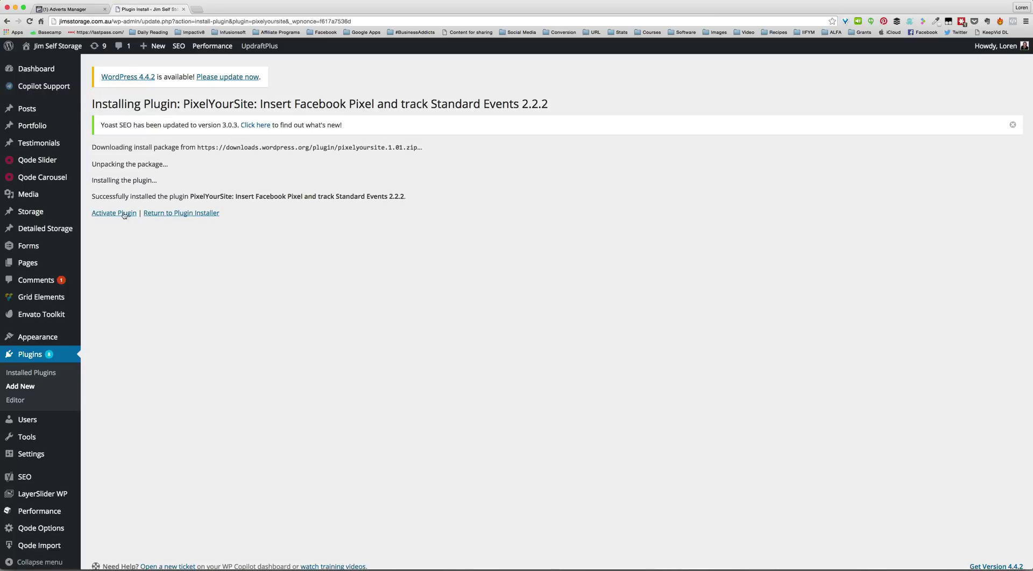
left_click(104, 214)
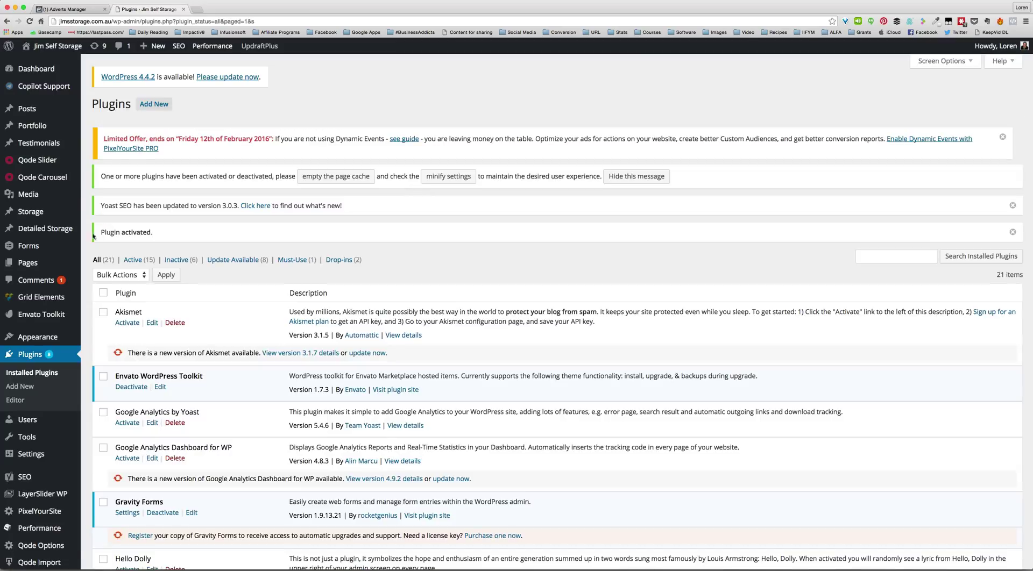
left_click(39, 514)
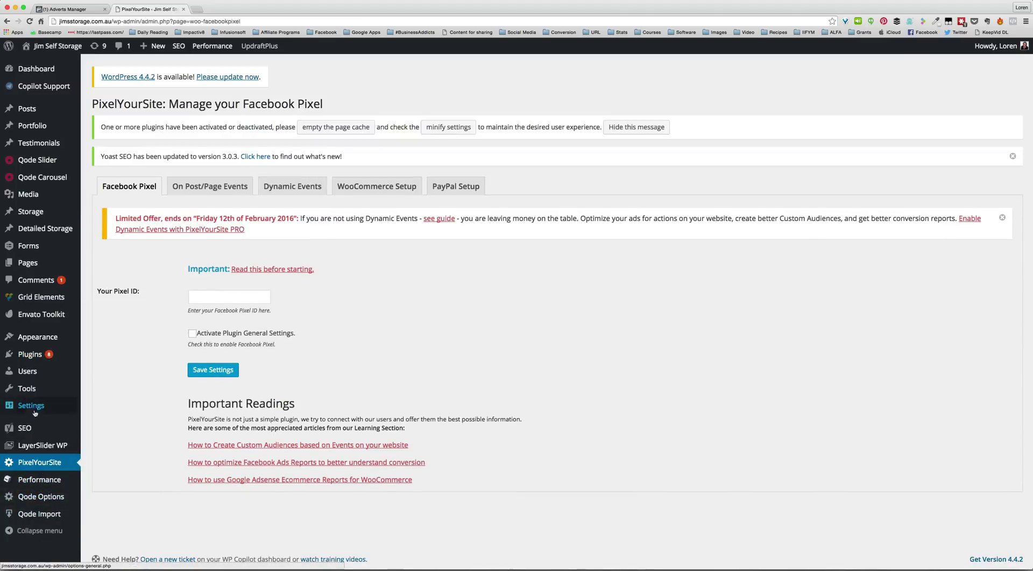
mouse_move(35, 412)
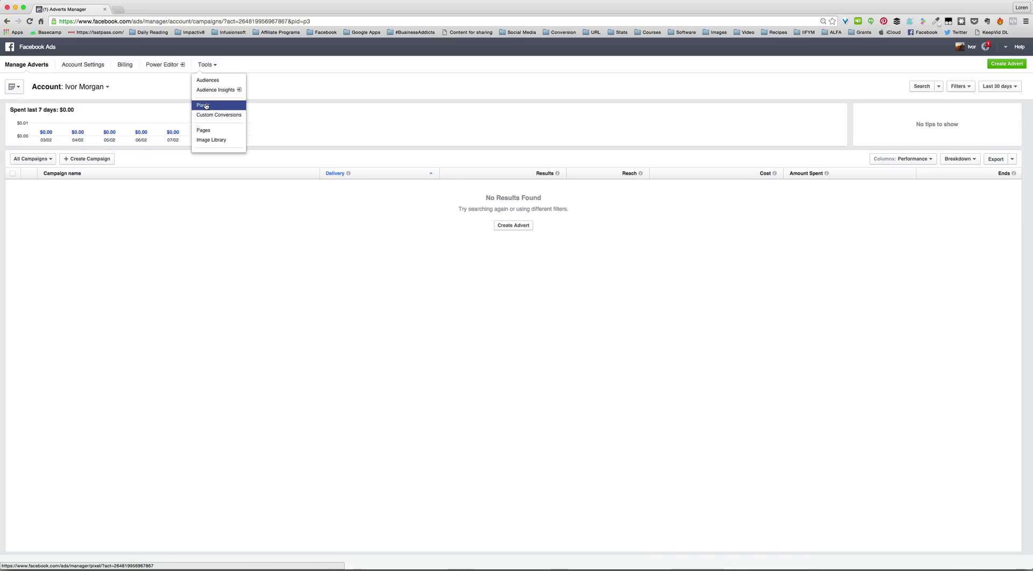
- Choose Tools > Pixels in Ads Manager to reach the pixel dashboard
left_click(206, 106)
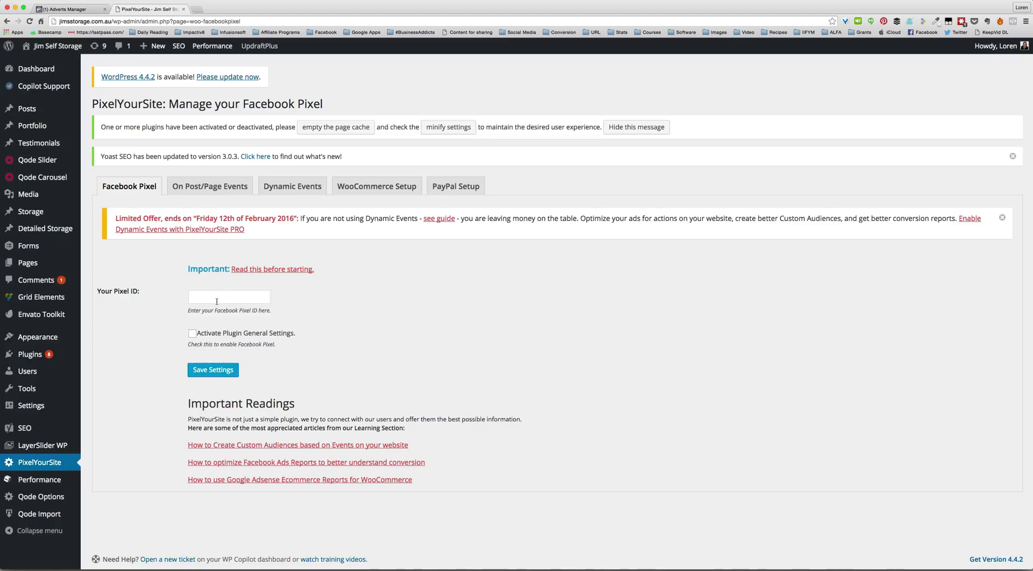
- Paste the pixel ID into PixelYourSite, activate general settings, save, and view On Post/Page Events
left_click(221, 298)
key("super+v")
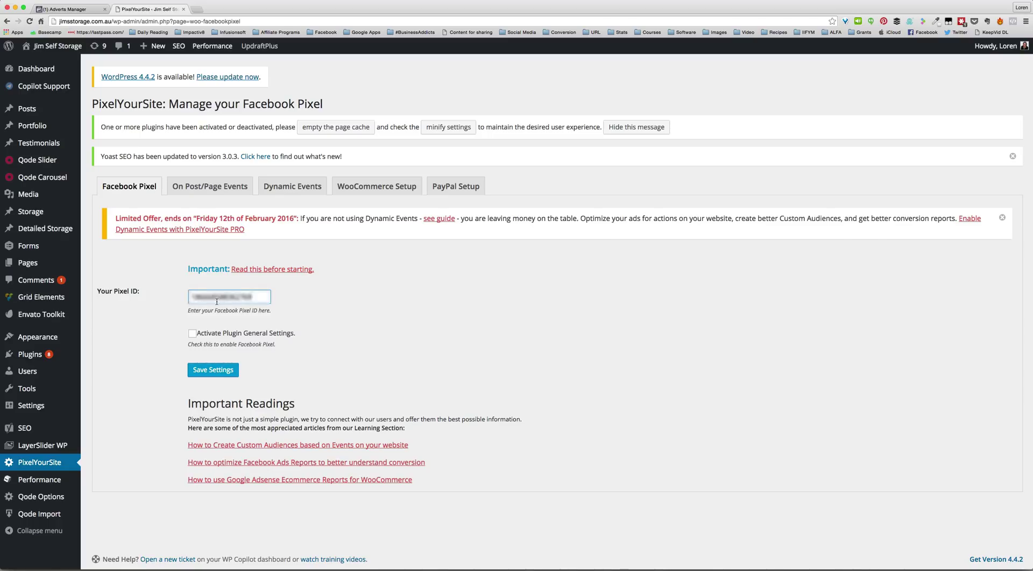
left_click(192, 335)
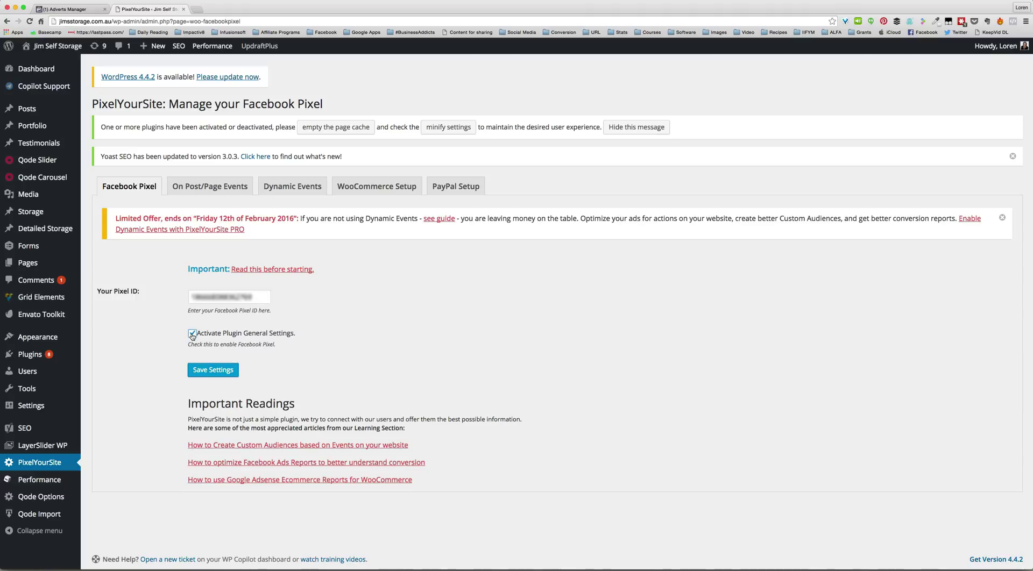
left_click(210, 374)
left_click(213, 193)
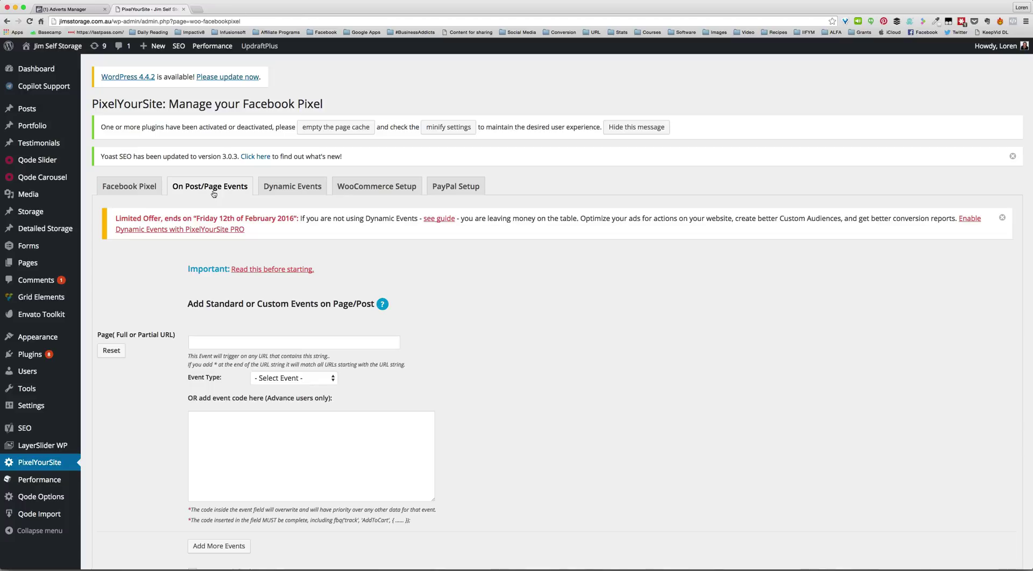
- Browse the Dynamic Events, WooCommerce Setup and PayPal Setup sections, then return to Facebook Pixel
left_click(284, 188)
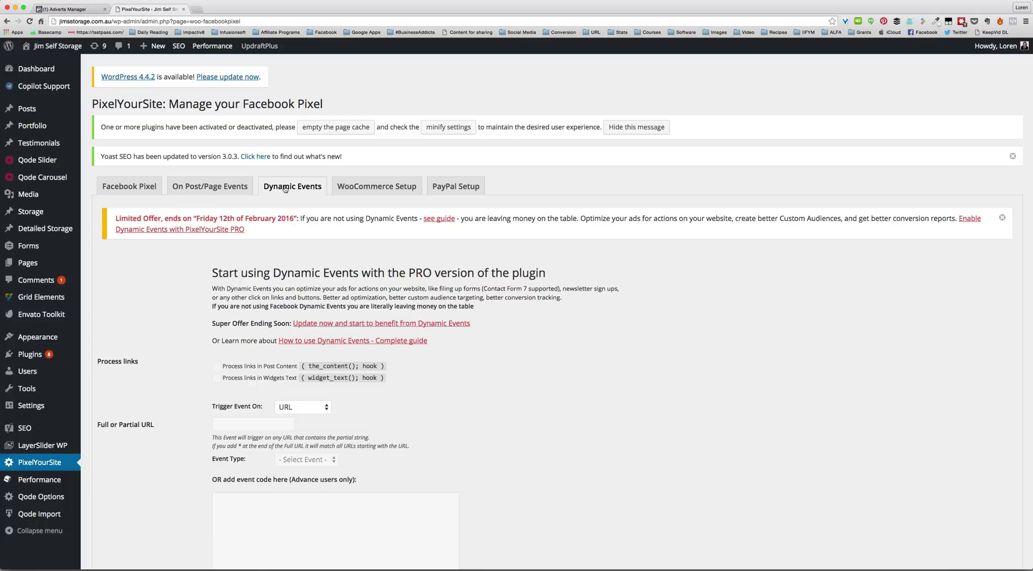
left_click(370, 192)
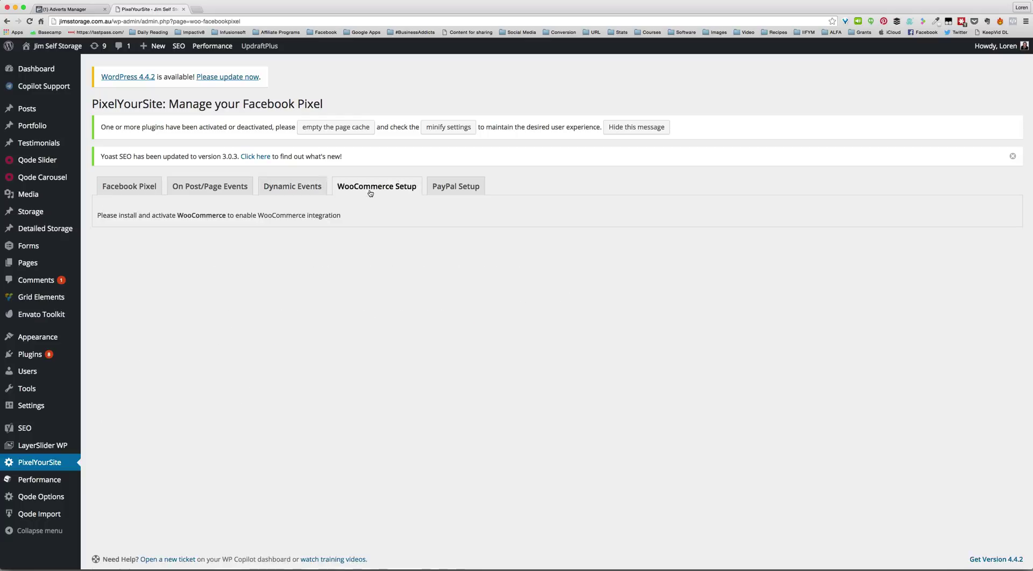
left_click(472, 192)
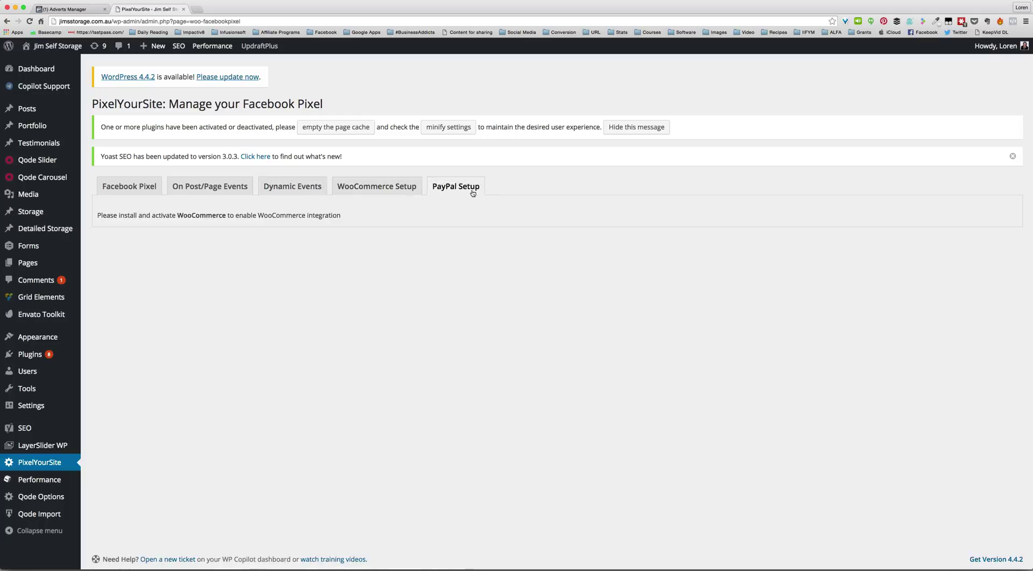
left_click(145, 186)
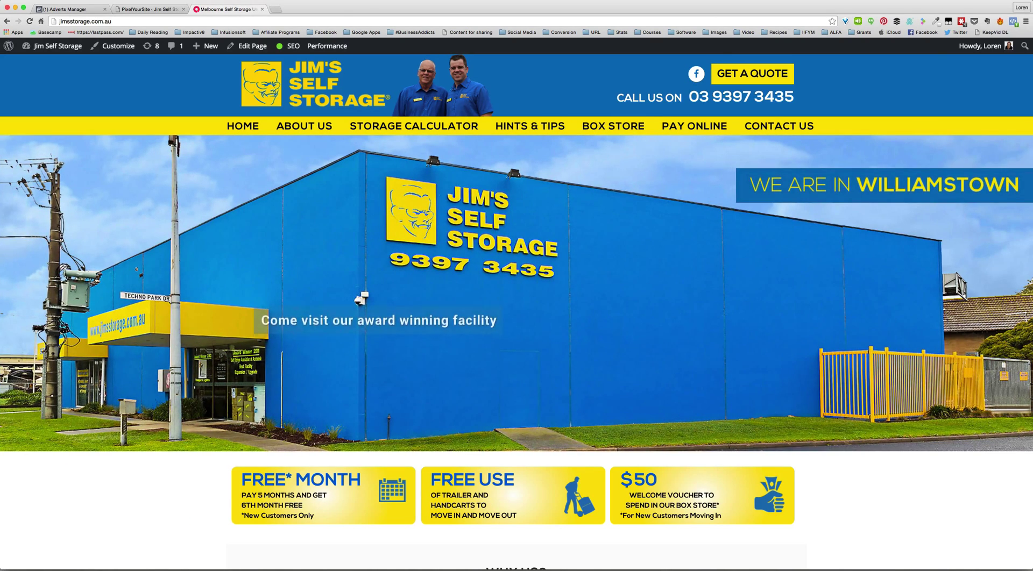
- Confirm with Pixel Helper that one pixel fires PageView, then return to Ads Manager
left_click(1012, 22)
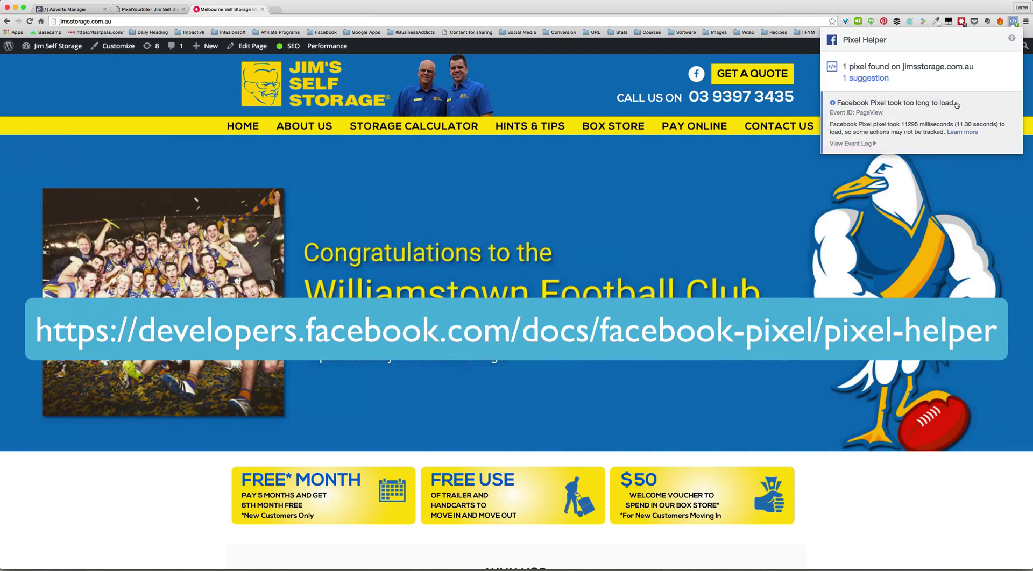
left_click(1014, 23)
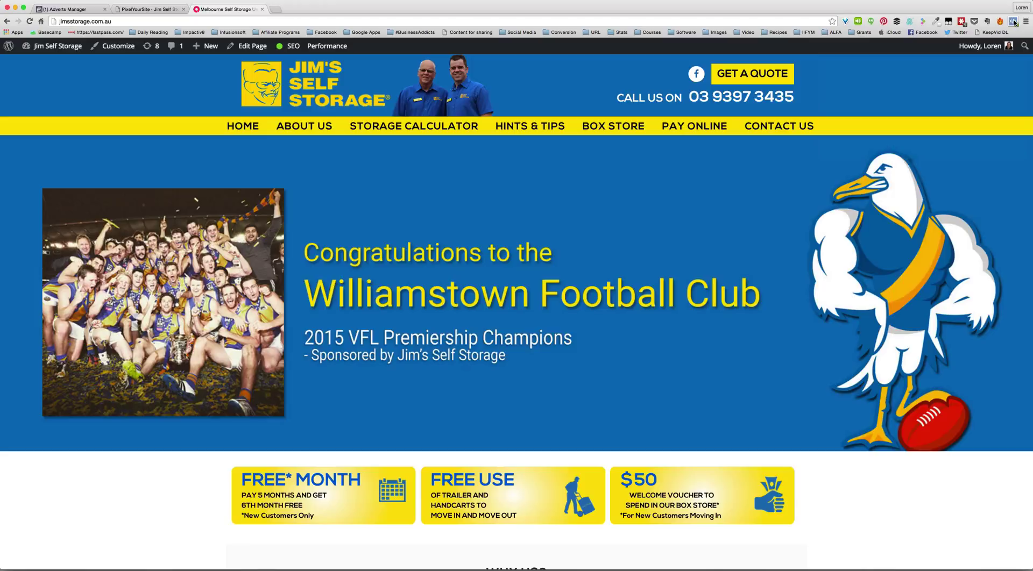
key("super+1")
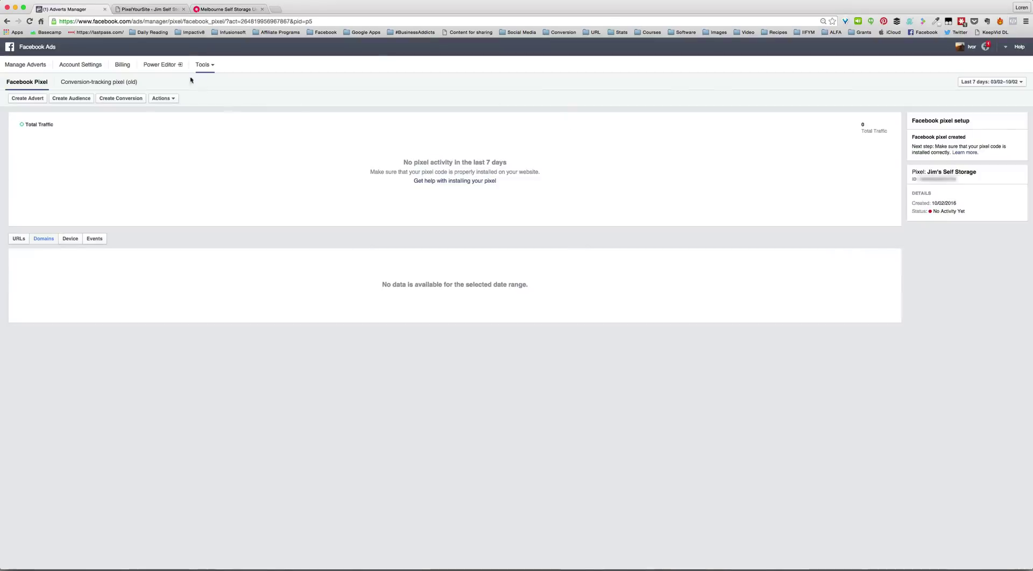
- Reload the Ads Manager Pixels page until the pixel shows Active, then return to WordPress
left_click(206, 68)
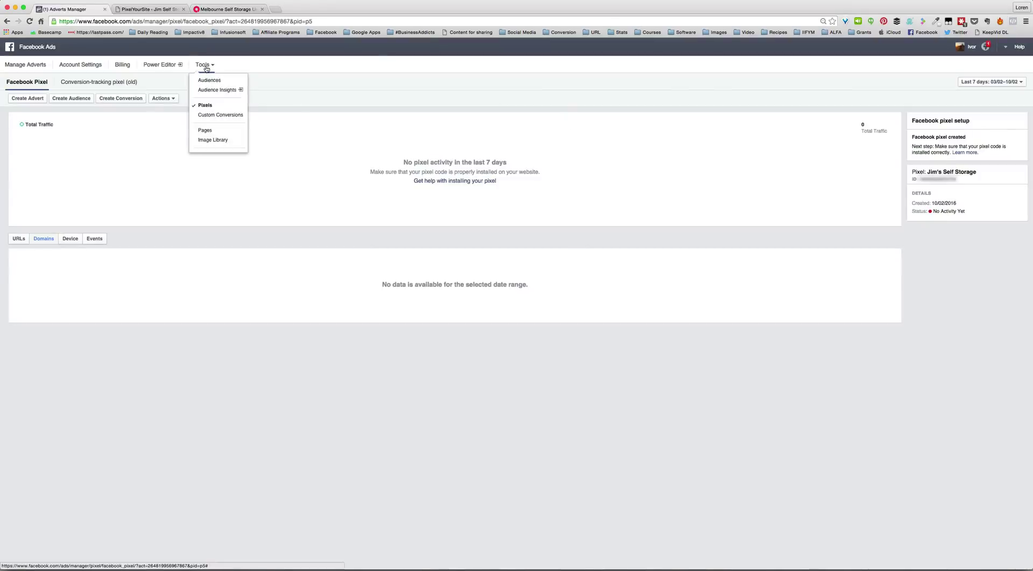
left_click(203, 109)
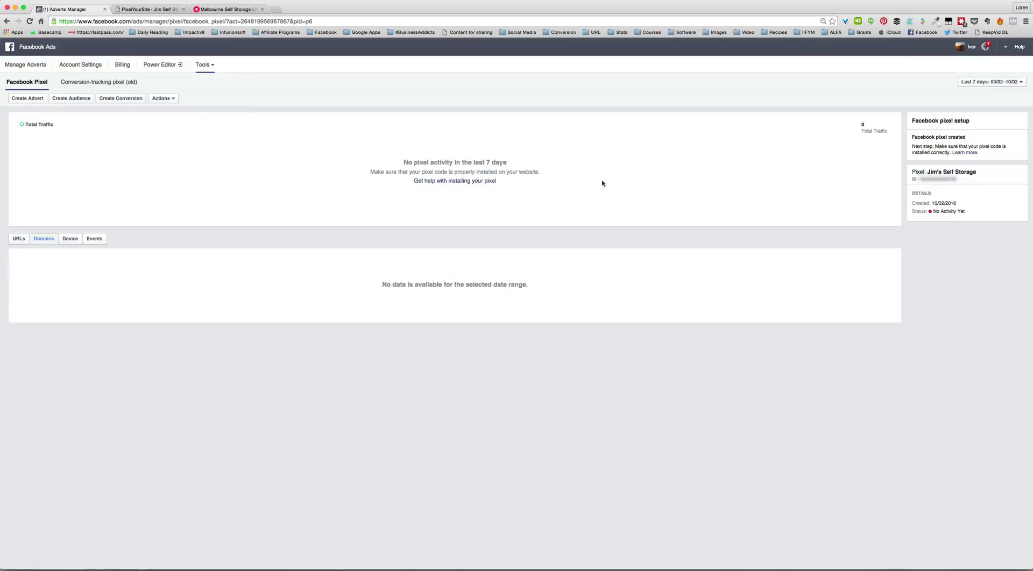
left_click(622, 22)
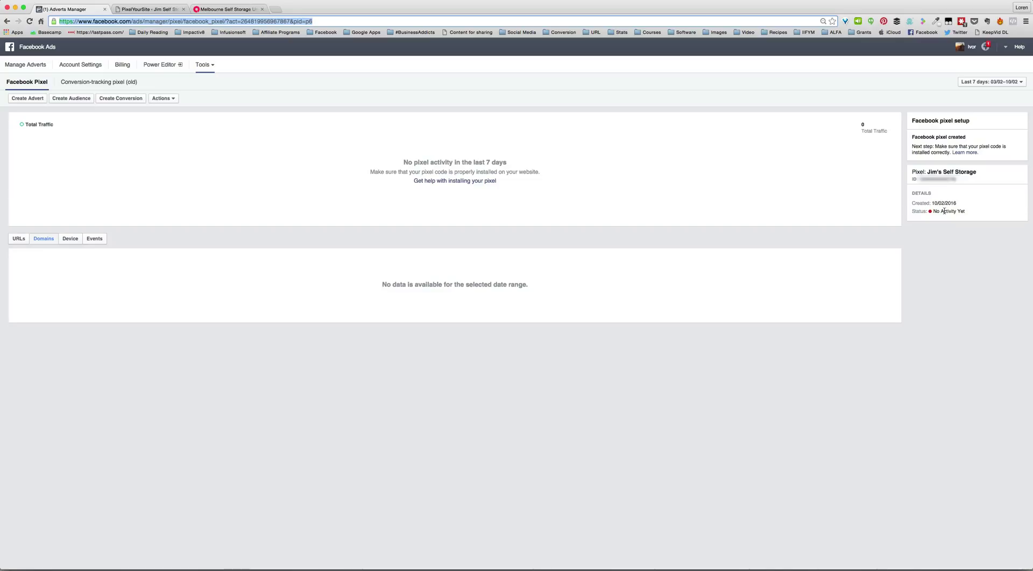
key("Return")
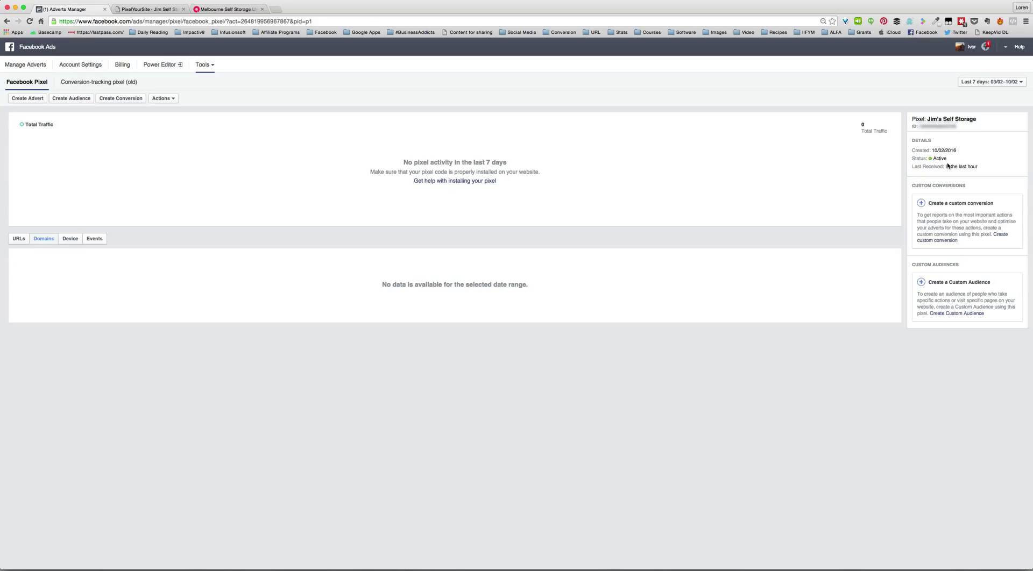
left_click(155, 10)
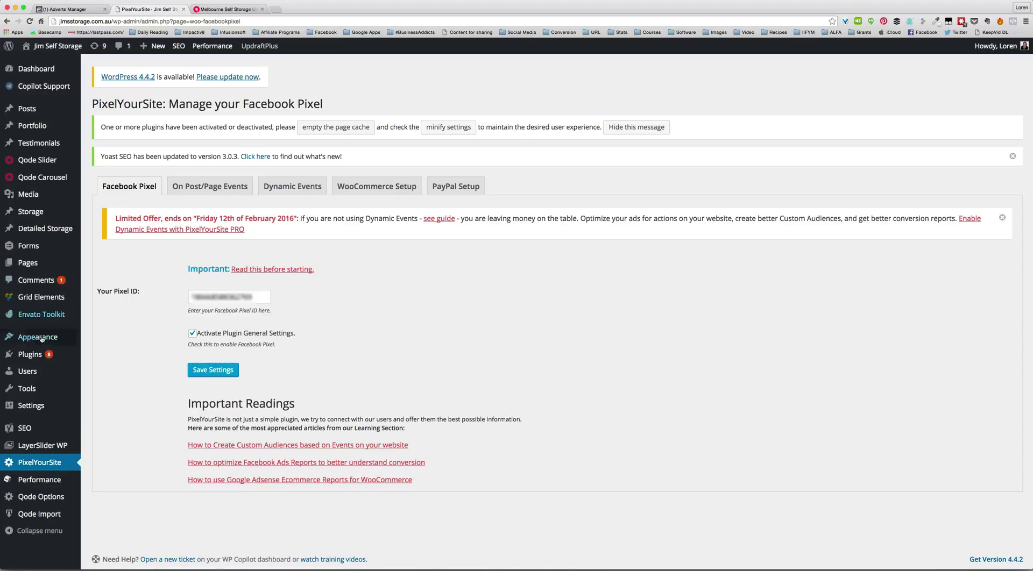
mouse_move(35, 353)
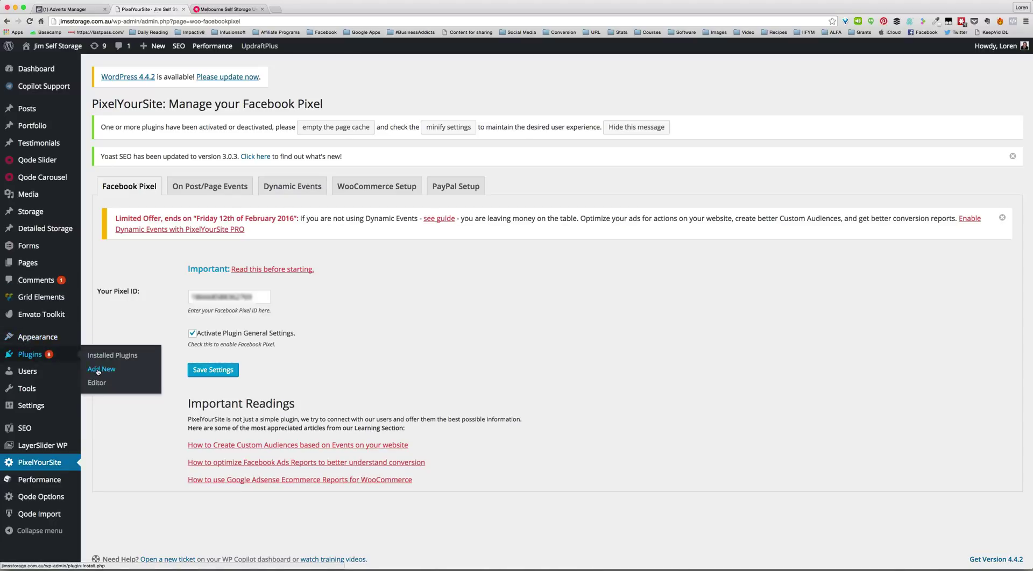
- Search the plugin directory for 'header and footer' and install Header and Footer 1.7.0
left_click(98, 371)
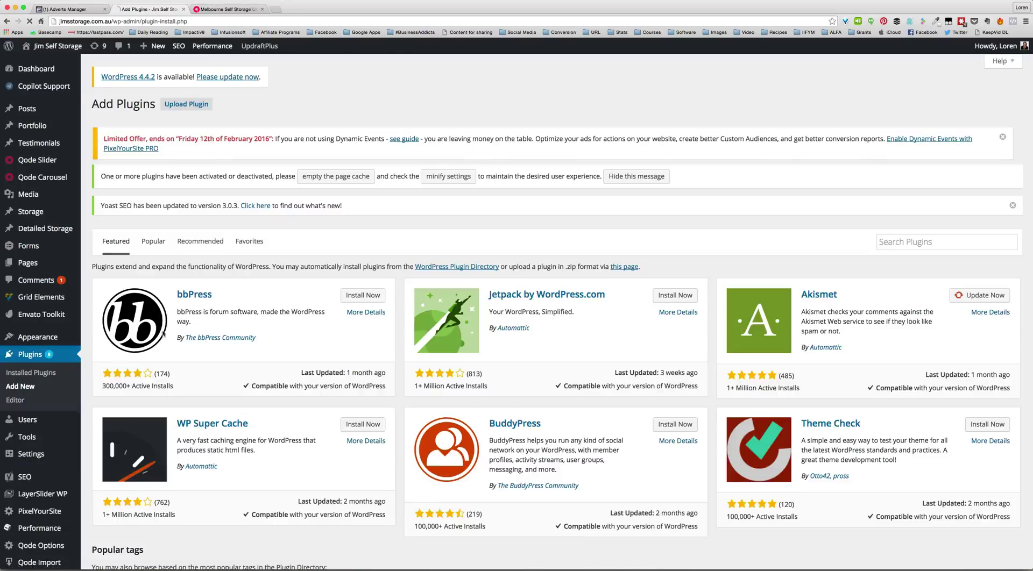
left_click(902, 242)
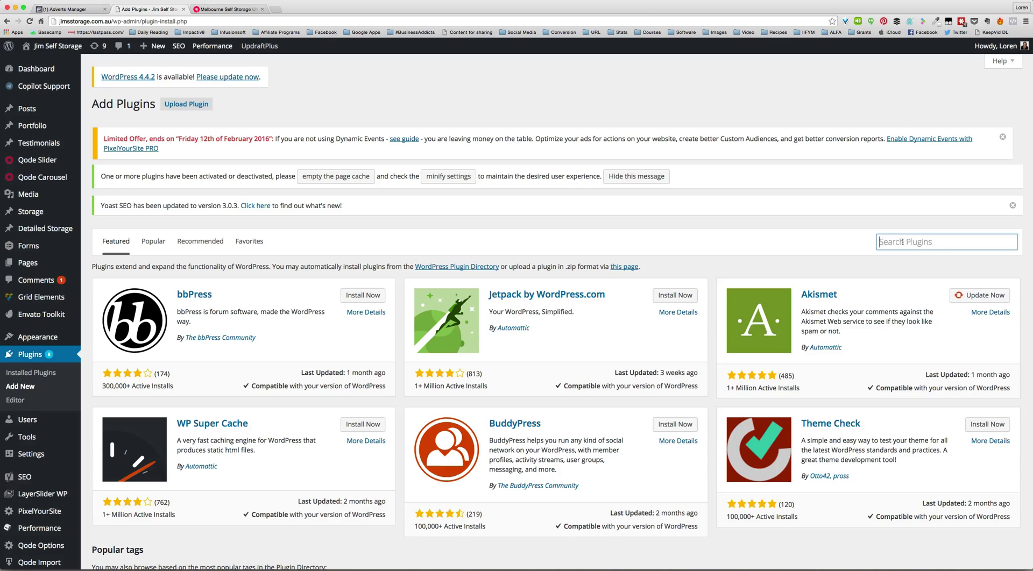
type("header and footer")
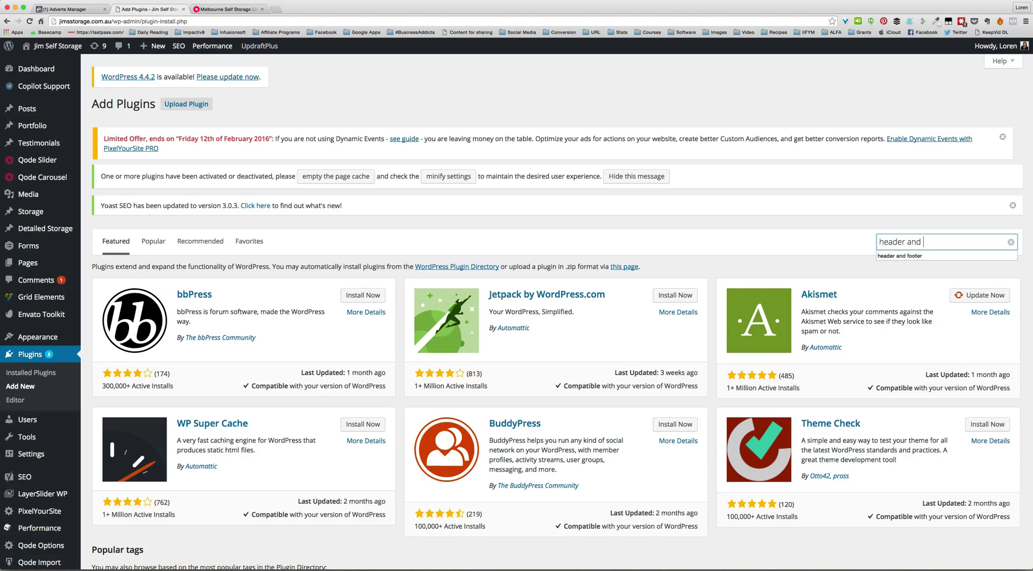
key("Return")
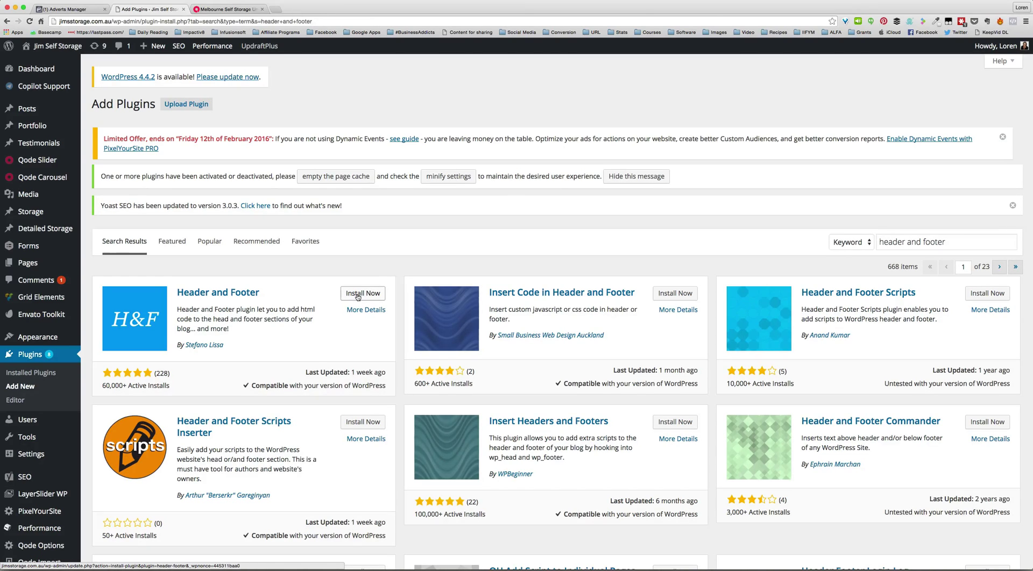
left_click(358, 296)
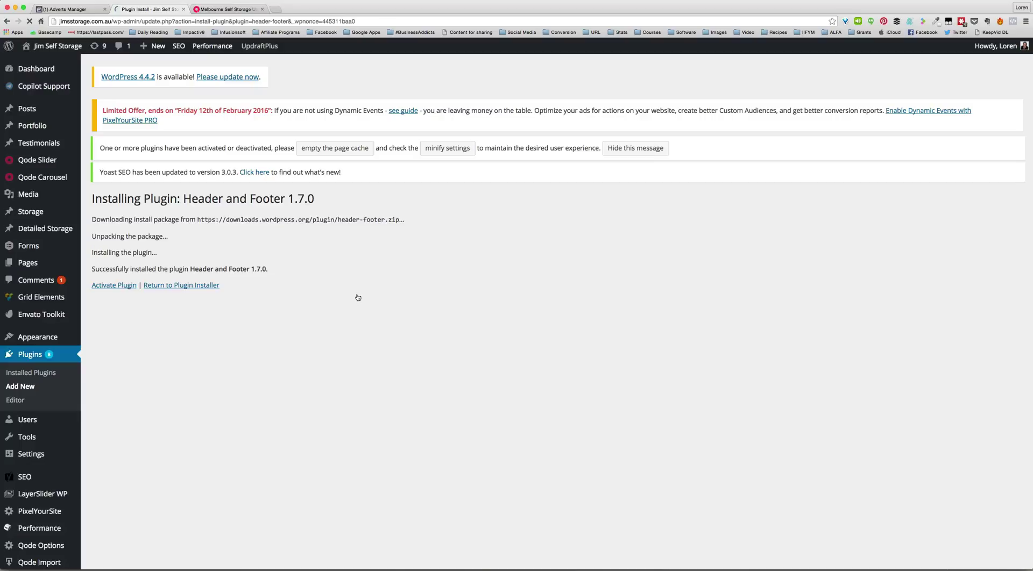
- Activate the Header and Footer plugin and open Settings > Header and Footer
left_click(125, 287)
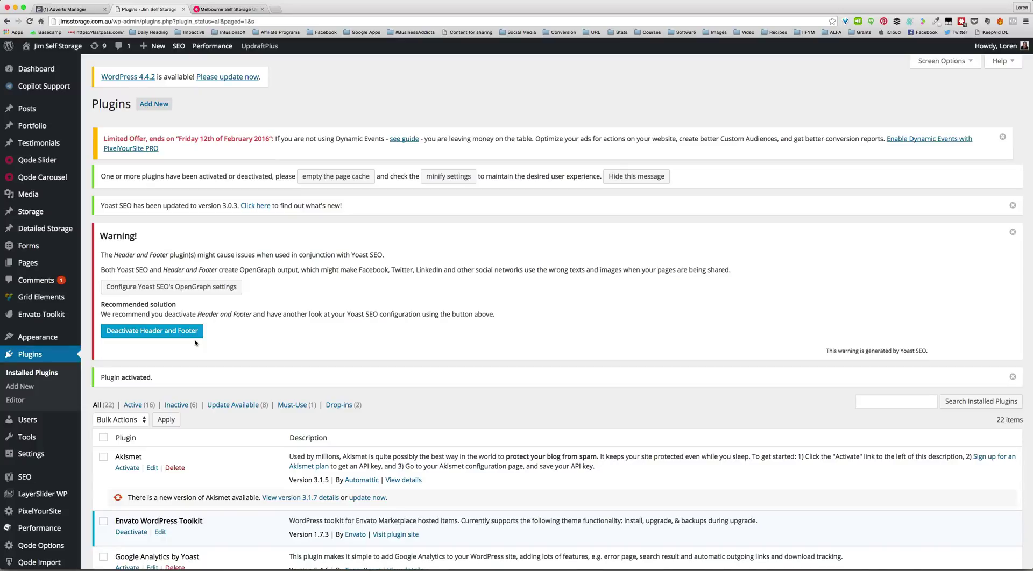
mouse_move(24, 454)
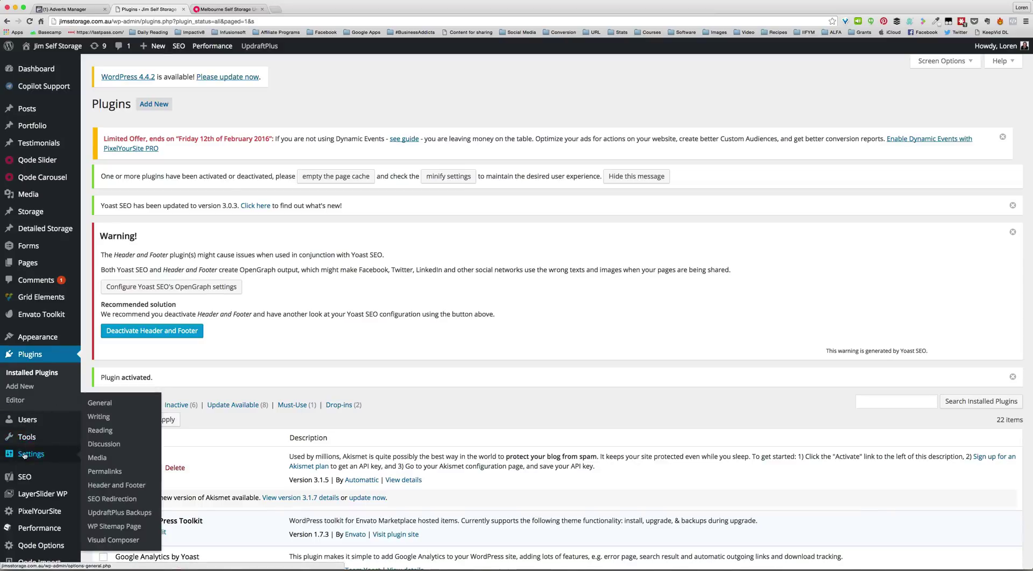
left_click(125, 486)
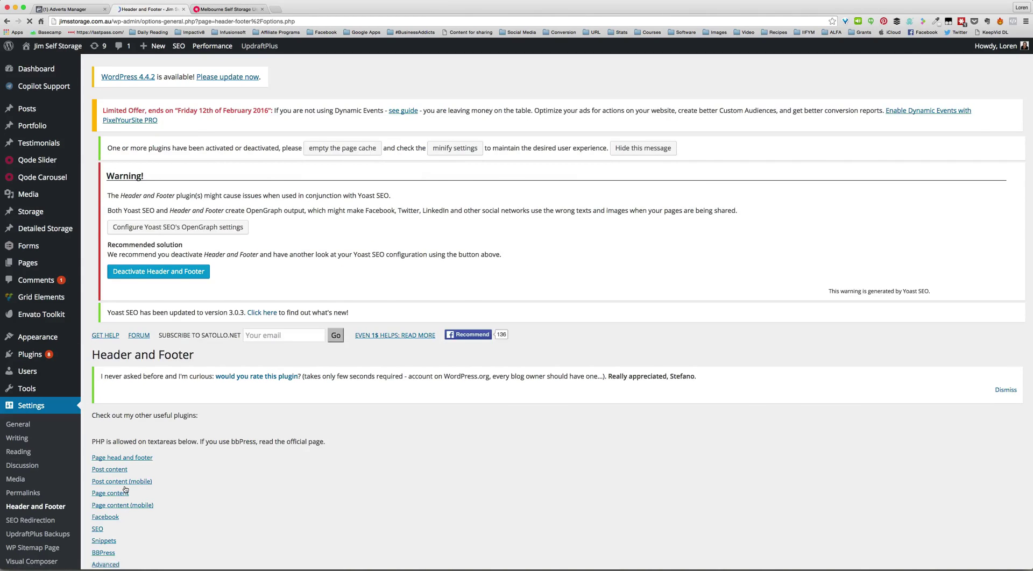
- Copy the pixel's base code from Ads Manager via Actions > View Pixel Code
scroll(125, 489, "down", 10)
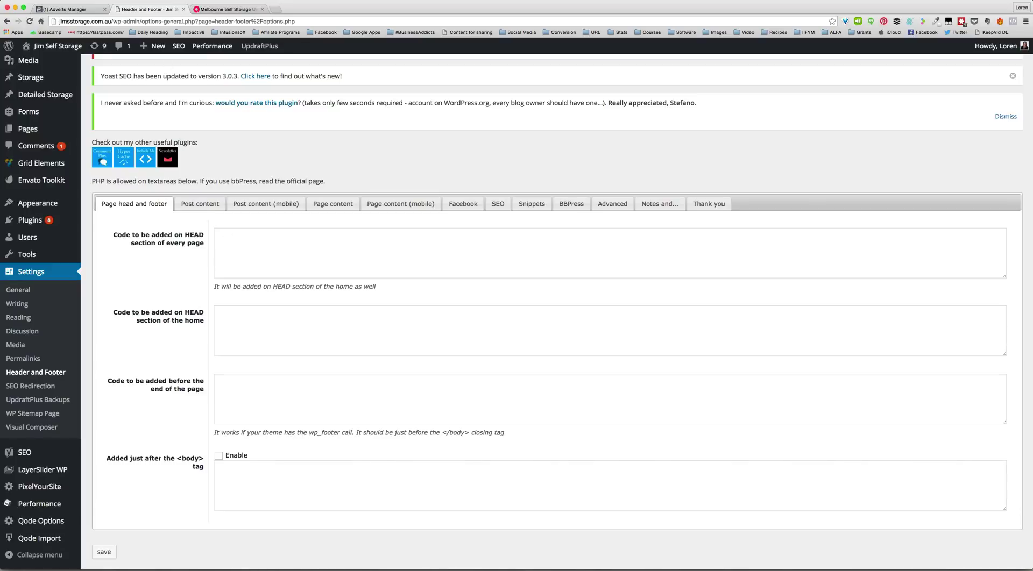
left_click(75, 9)
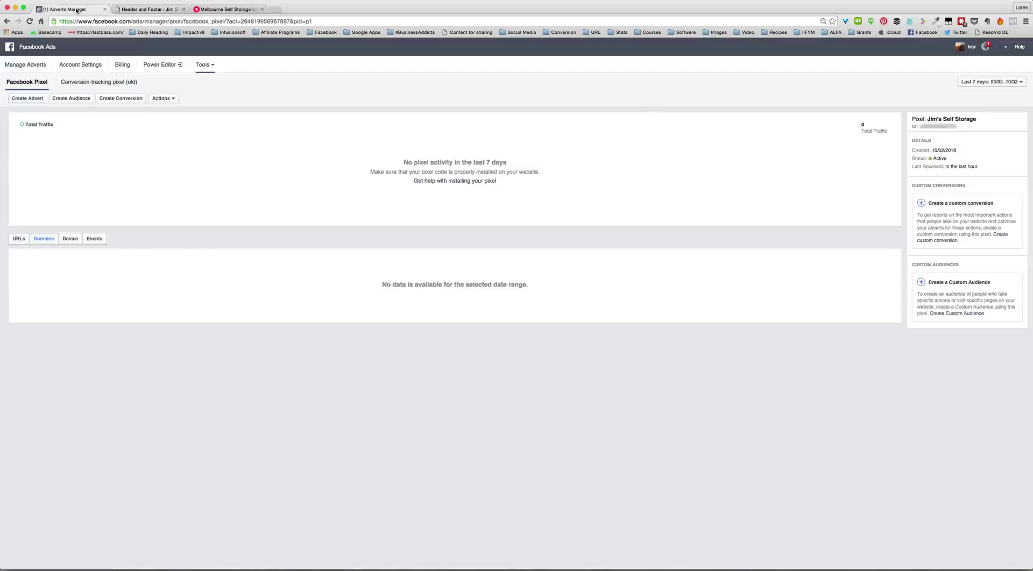
left_click(165, 98)
left_click(172, 128)
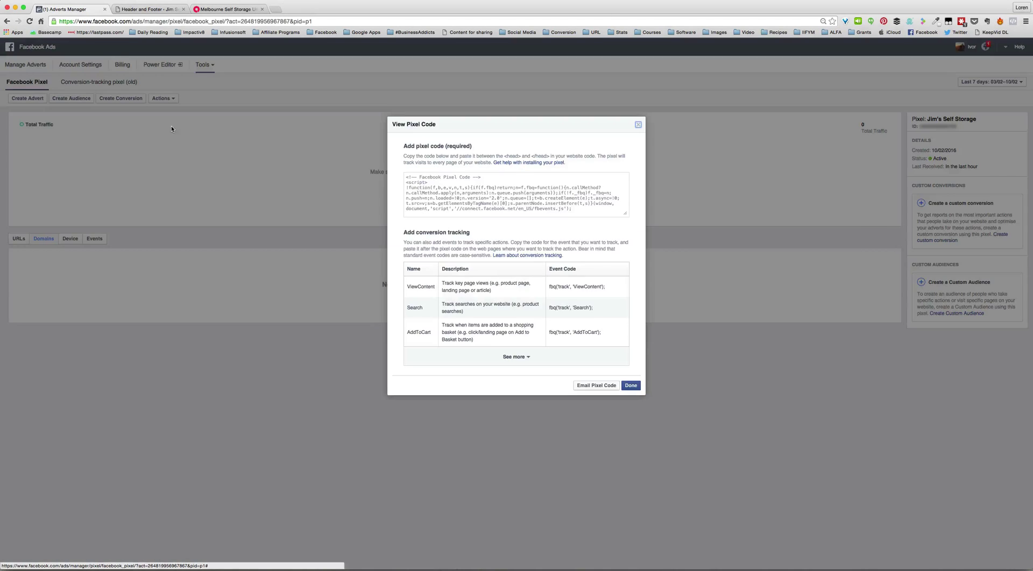
left_click(430, 187)
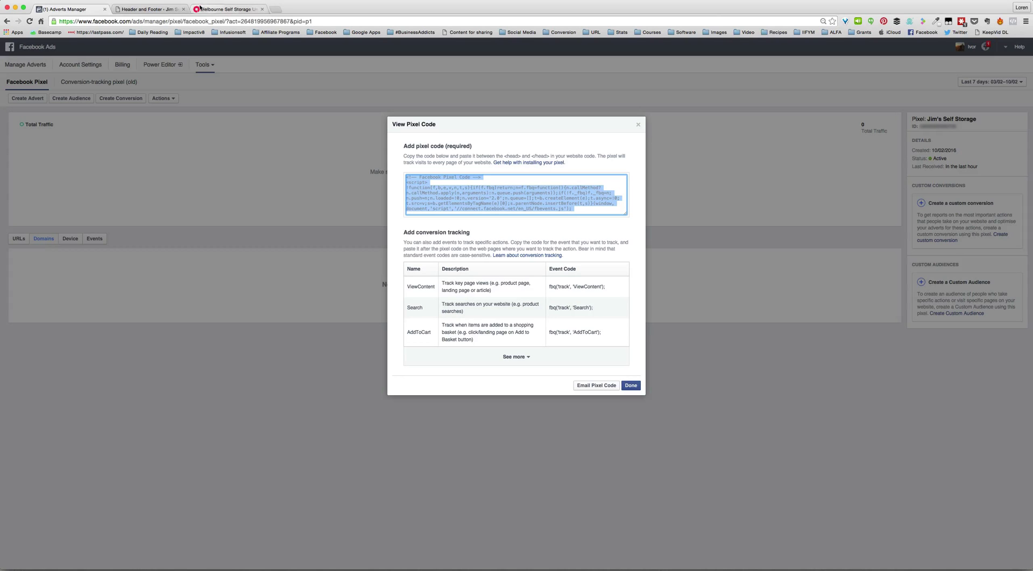
- Paste the pixel code into the every-page HEAD section field in Header and Footer
left_click(152, 10)
left_click(307, 268)
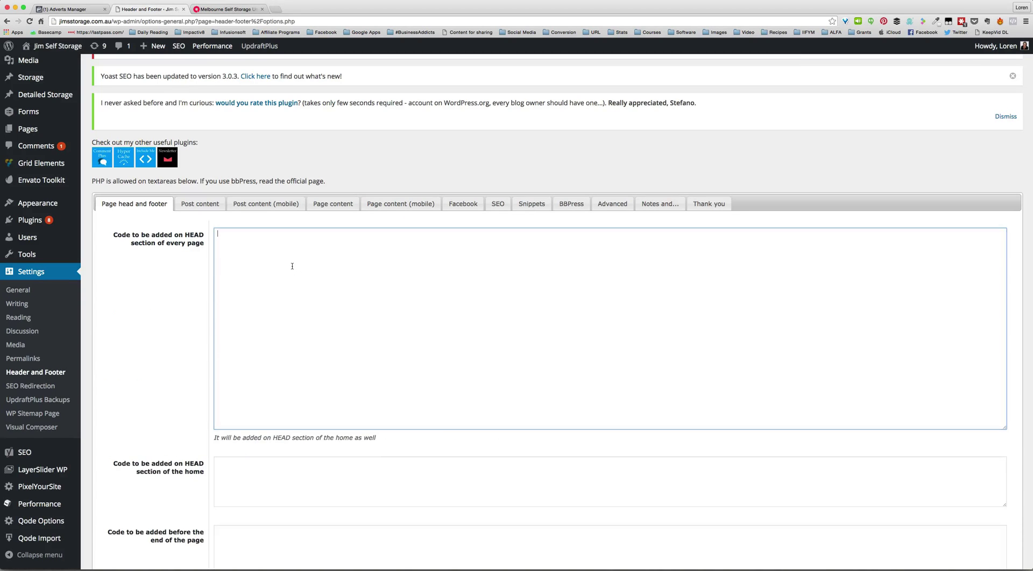
key("super+v")
scroll(292, 266, "down", 6)
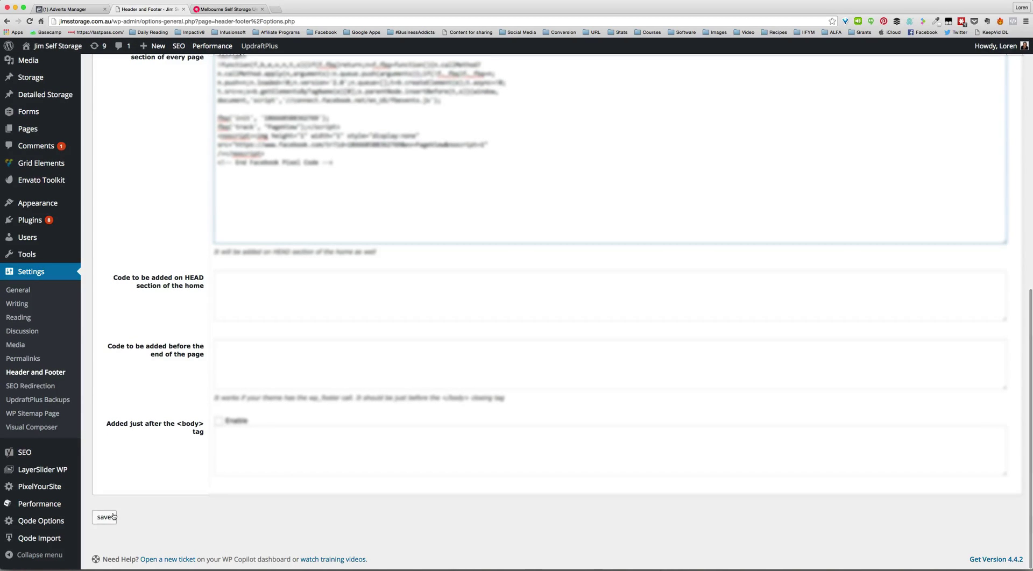
scroll(319, 237, "up", 6)
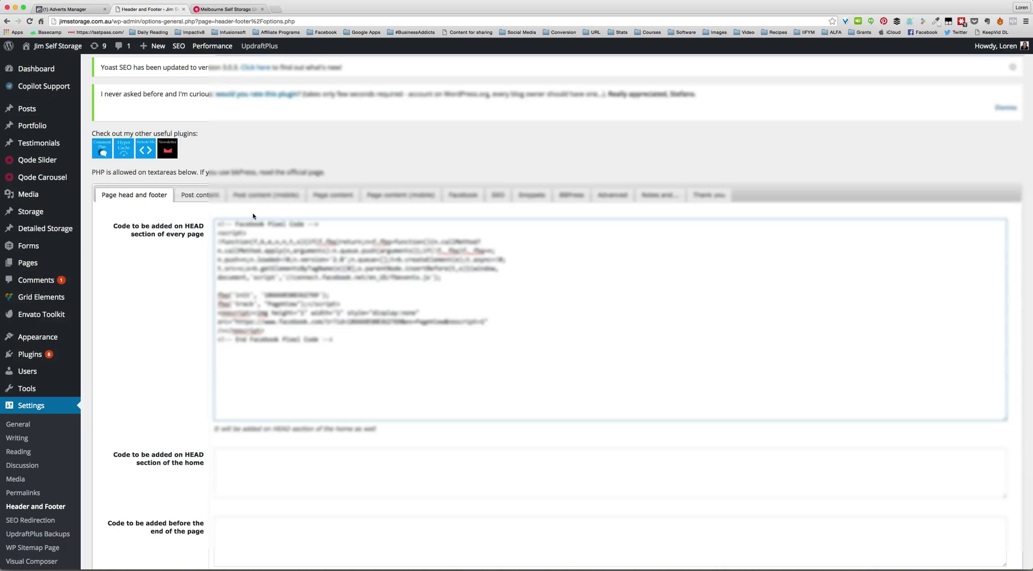
scroll(253, 217, "up", 5)
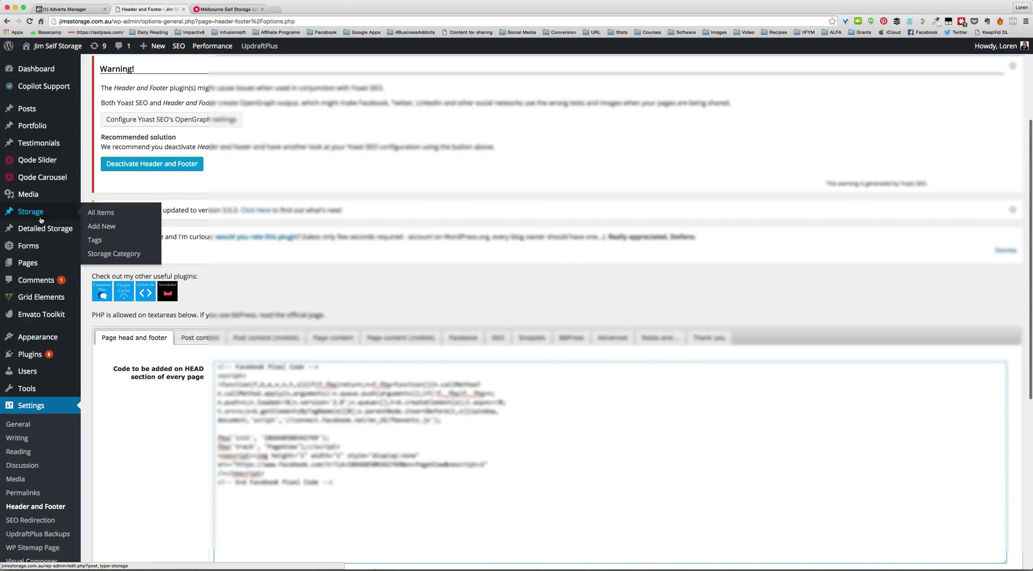
- Deactivate the Header and Footer plugin in Installed Plugins
mouse_move(39, 354)
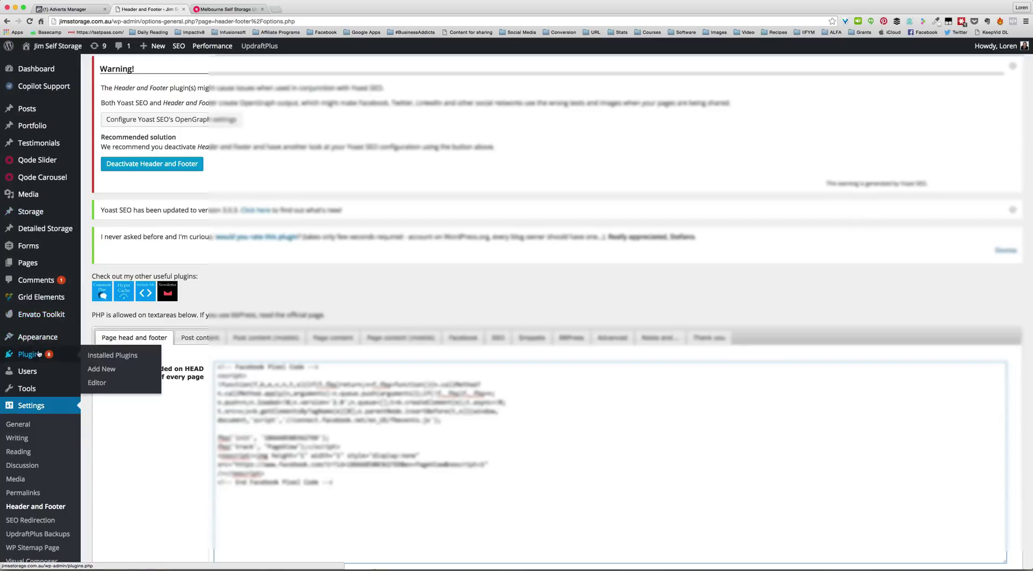
left_click(107, 357)
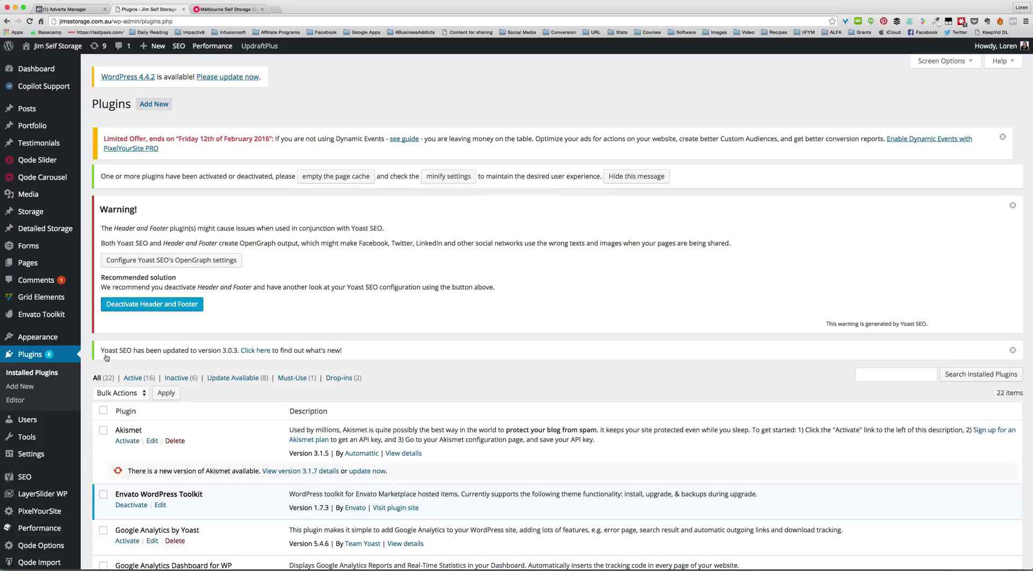
scroll(106, 358, "down", 5)
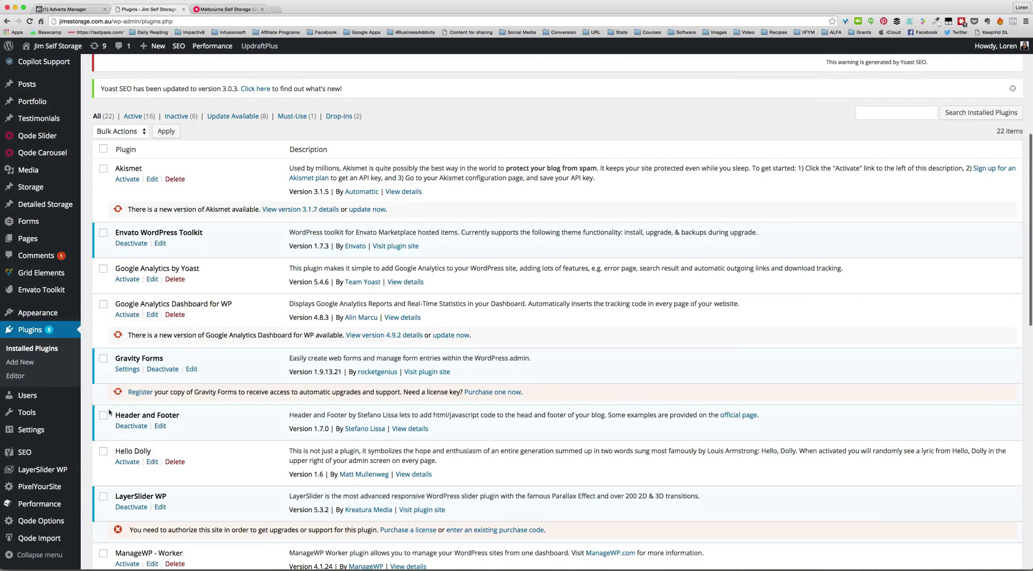
left_click(104, 415)
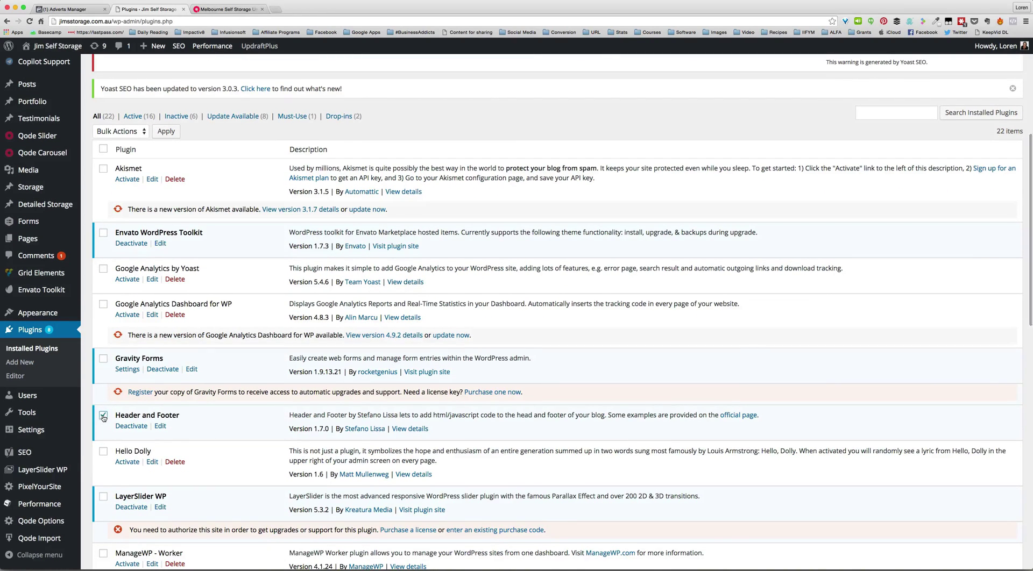
left_click(128, 428)
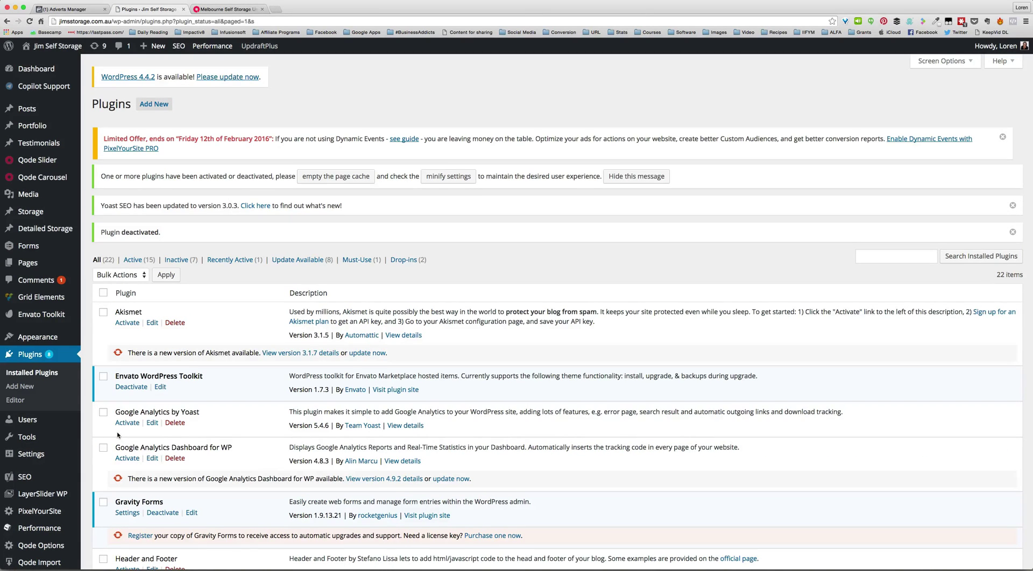
- Delete the Header and Footer plugin's files, then return to Facebook Ads Manager
scroll(118, 435, "down", 3)
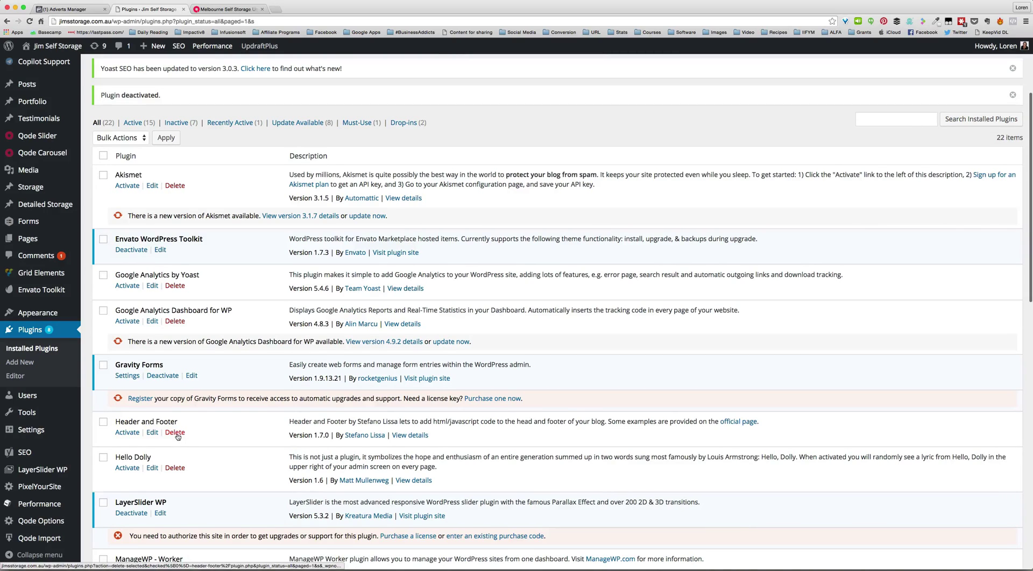
left_click(176, 433)
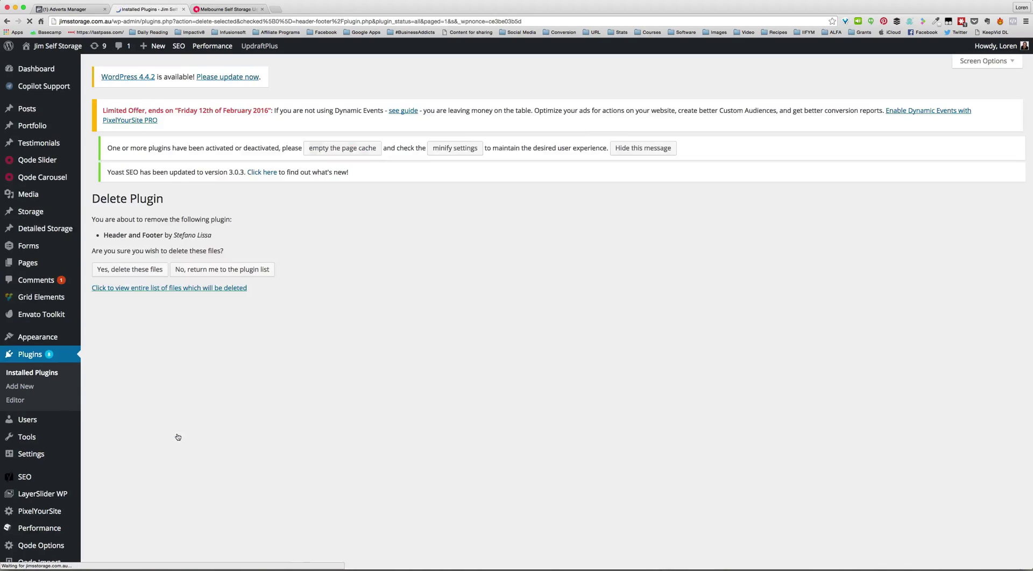
left_click(129, 276)
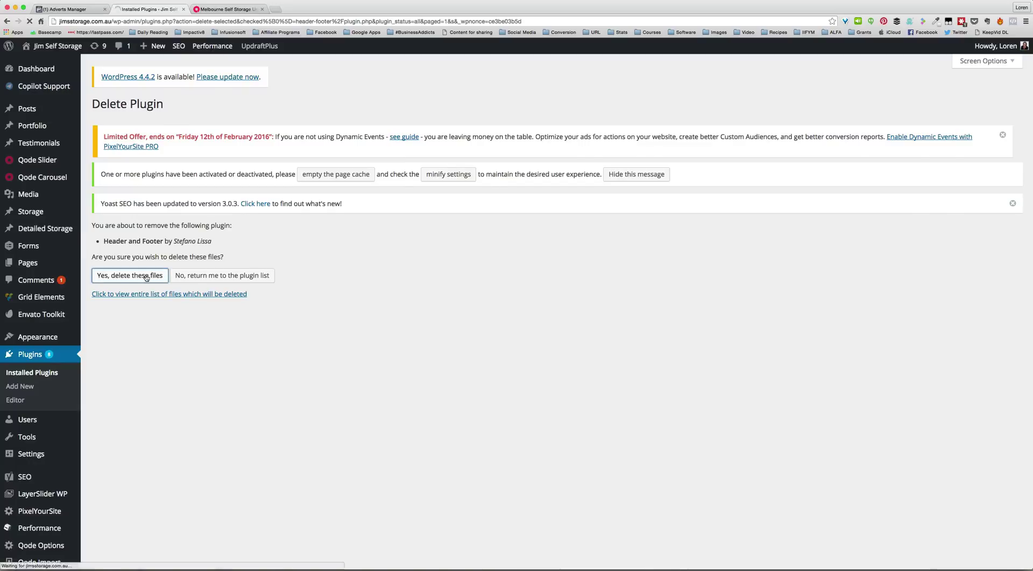
key("ctrl+shift+Tab")
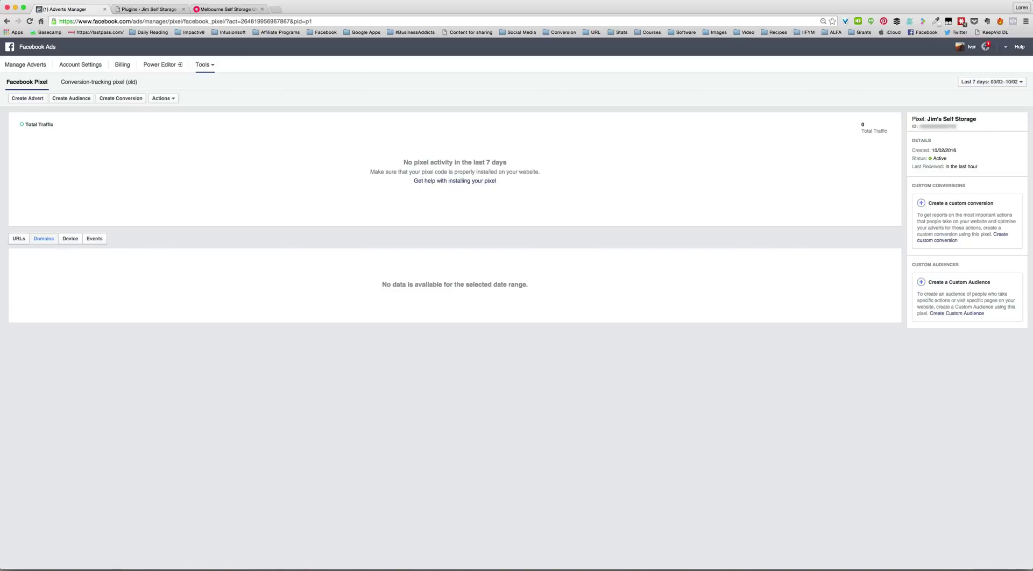
- Open the Create Audience form for the Jim's Self Storage pixel
left_click(85, 100)
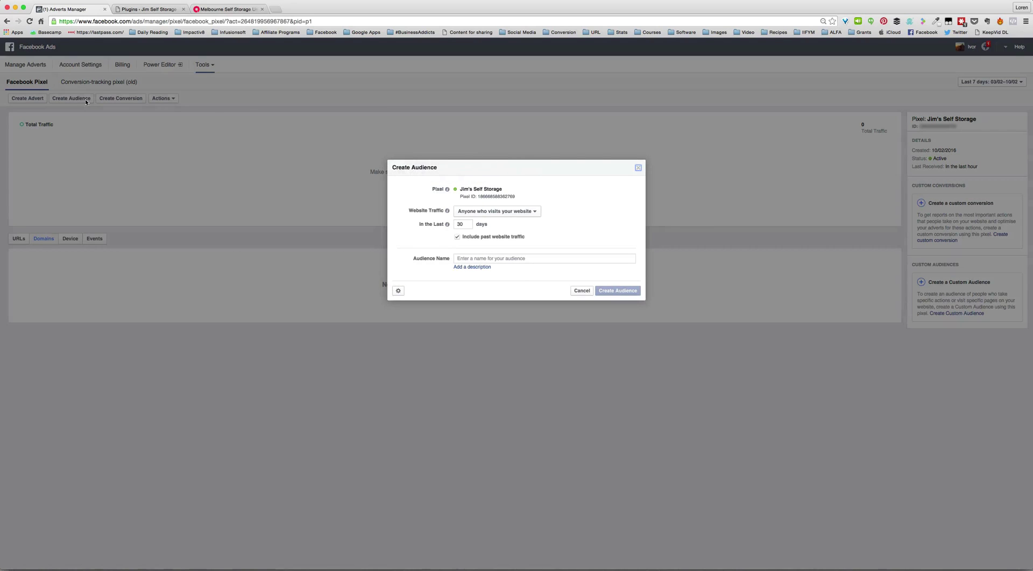